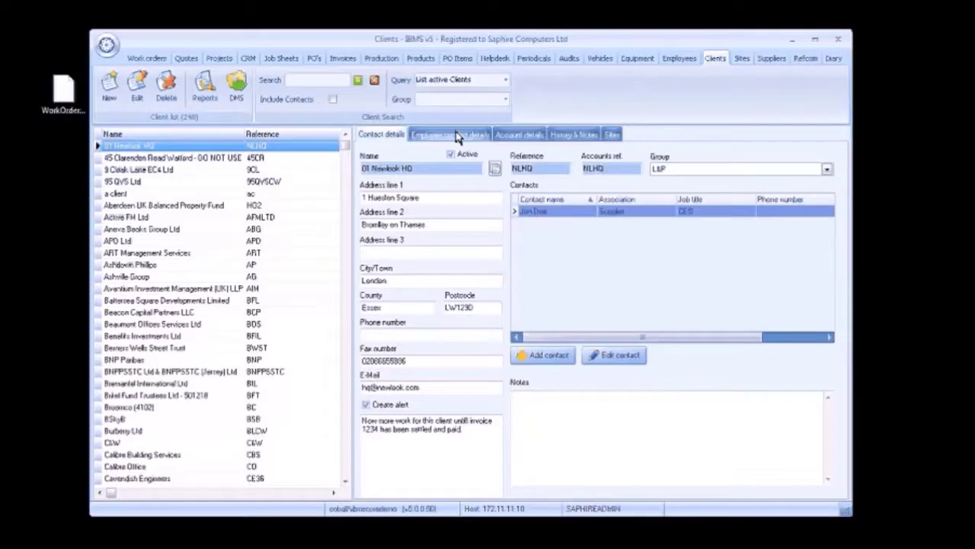
Review the 01 Newlook HQ client's employee contacts, account details, history and notes, and linked sites
left_click(457, 135)
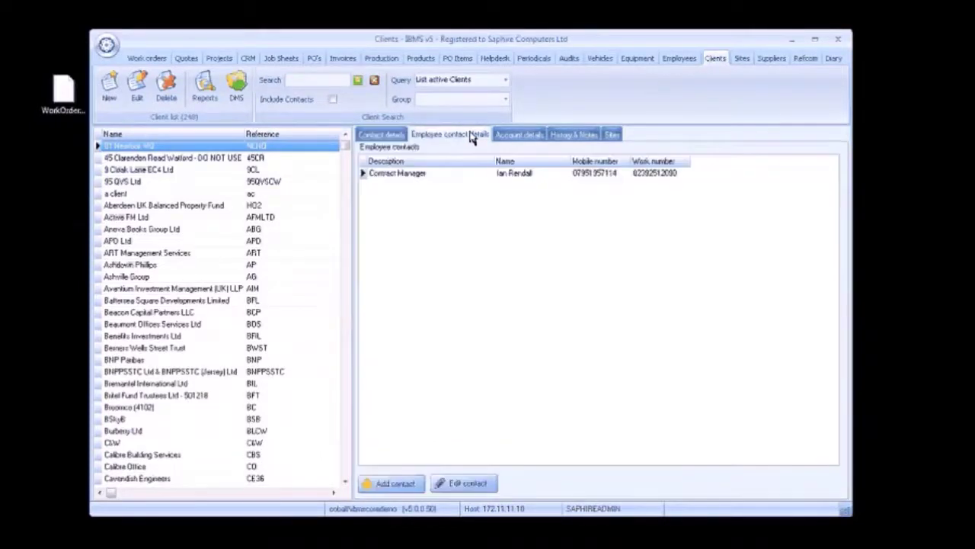
left_click(520, 136)
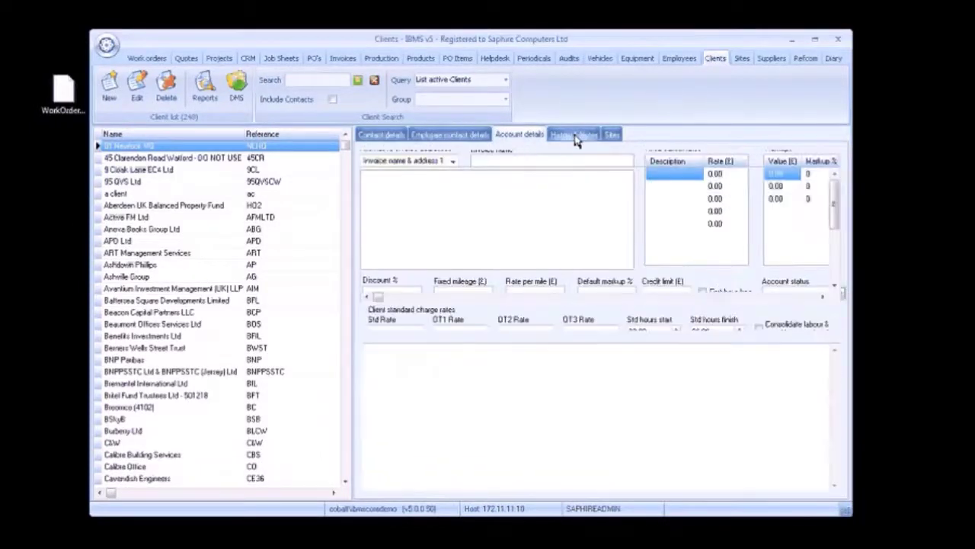
left_click(575, 134)
left_click(612, 134)
Review the 01 New look Gosport site record from contact details, locations and notes through suppliers, employees, periodical contracts, assets and purchase order templates
left_click(741, 61)
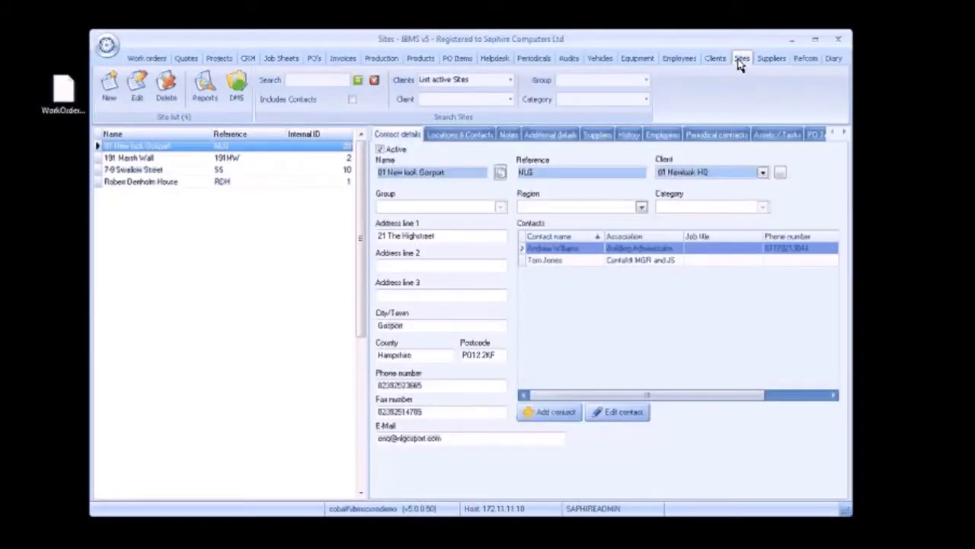
left_click(468, 135)
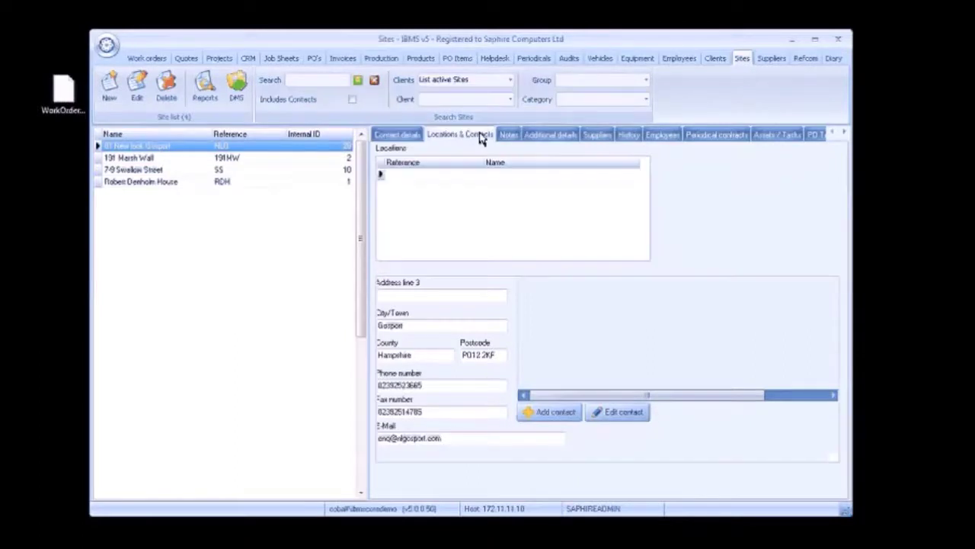
left_click(509, 135)
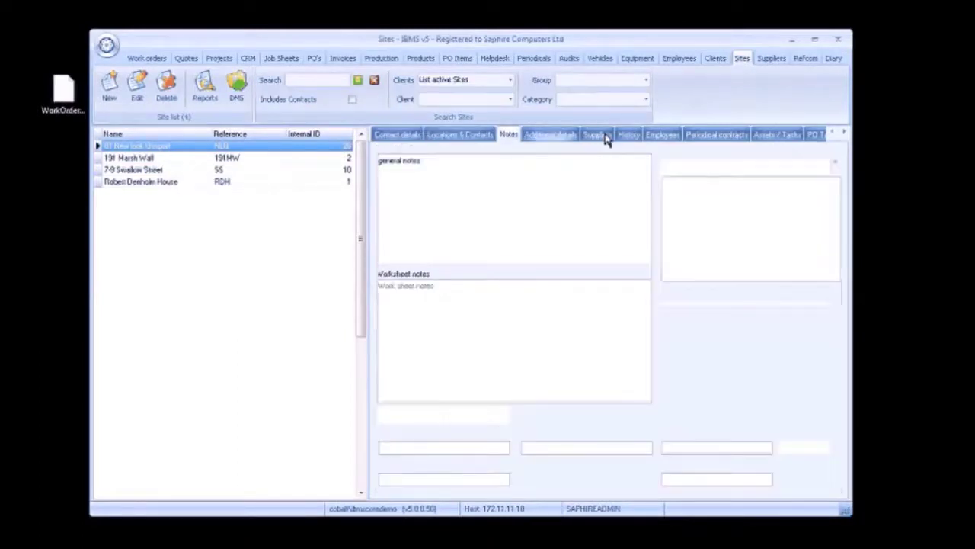
left_click(600, 136)
left_click(629, 135)
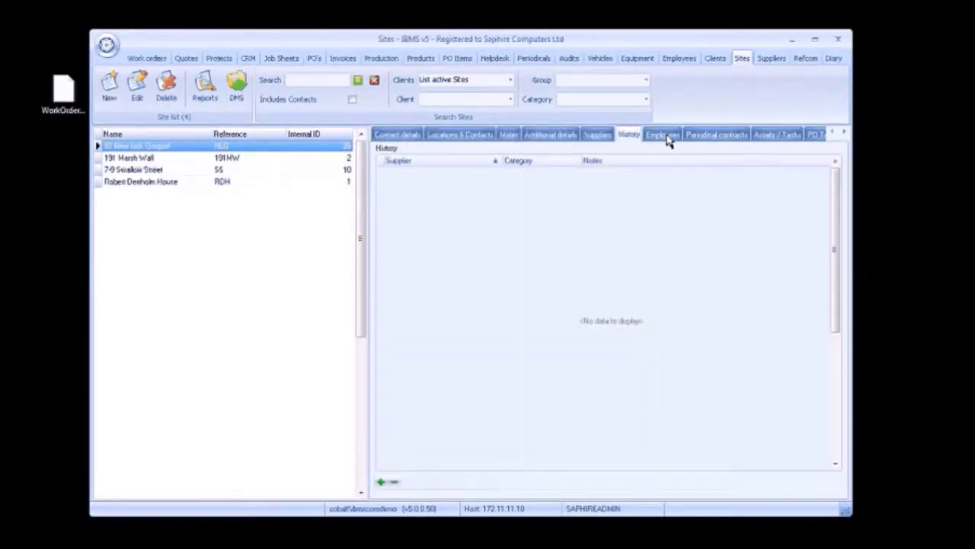
left_click(674, 142)
left_click(723, 143)
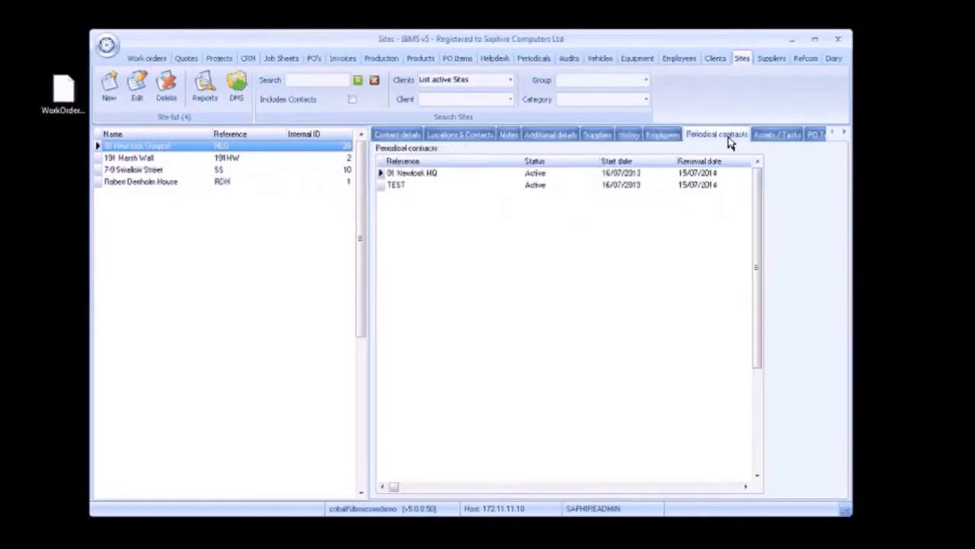
left_click(771, 135)
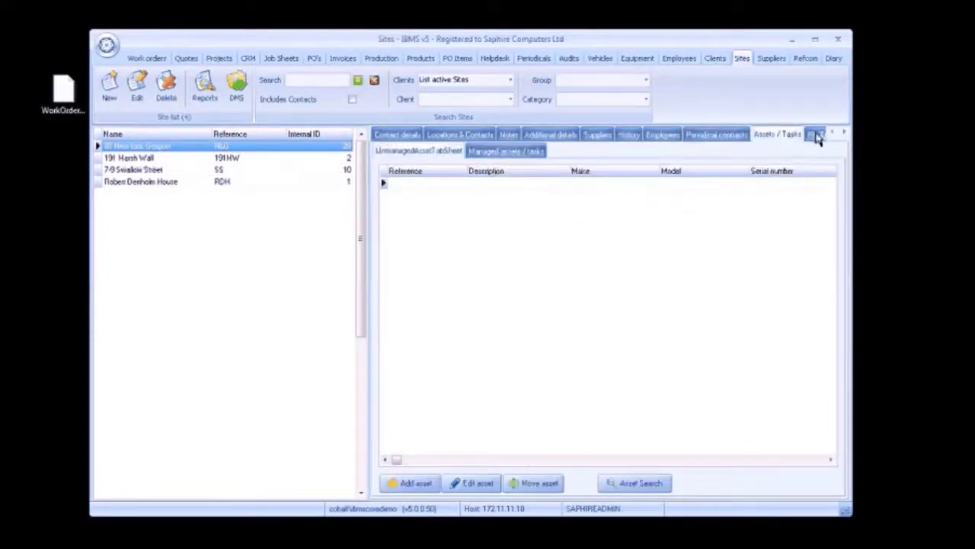
left_click(814, 135)
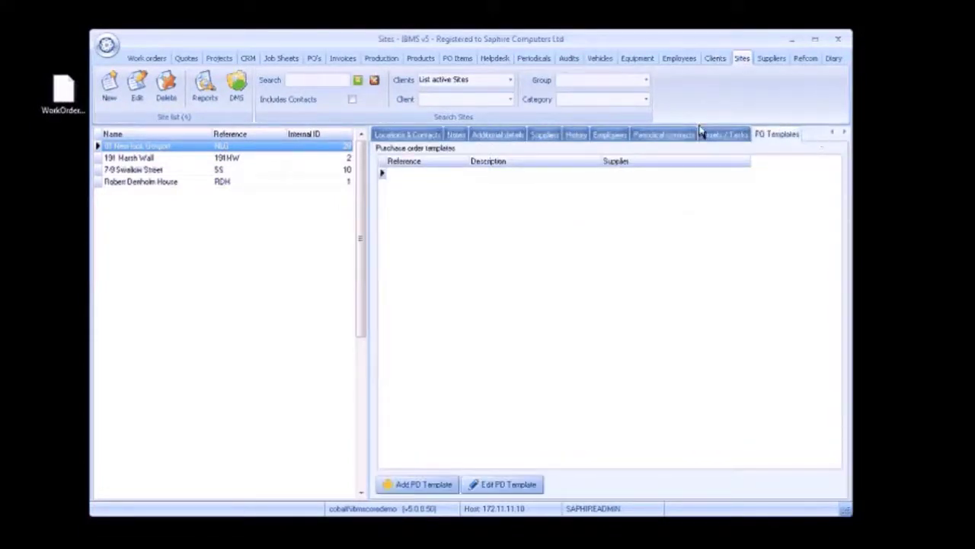
Review the 21st Century Plant Limited supplier record, including history, additional details, accreditations, services and approval questionnaires, audits and branches
left_click(761, 64)
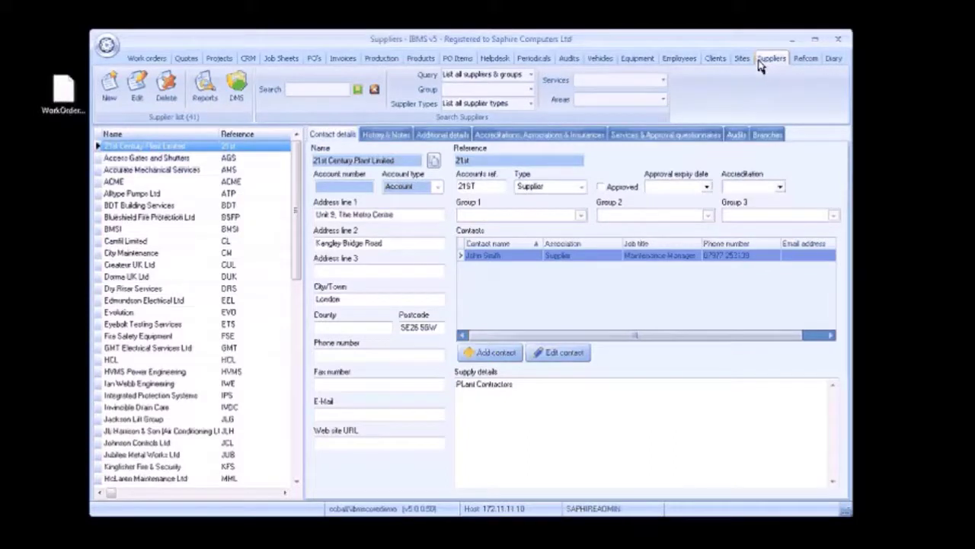
left_click(393, 139)
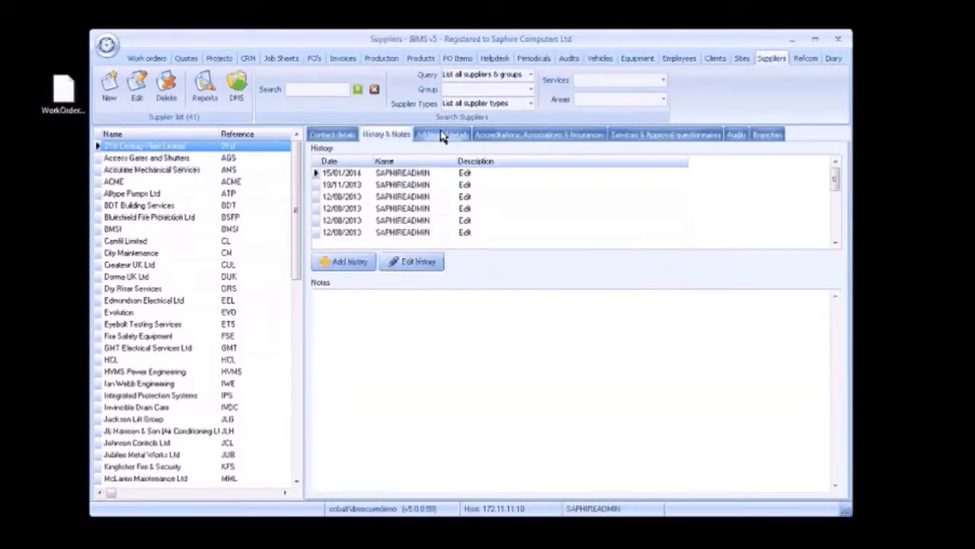
left_click(442, 135)
left_click(552, 136)
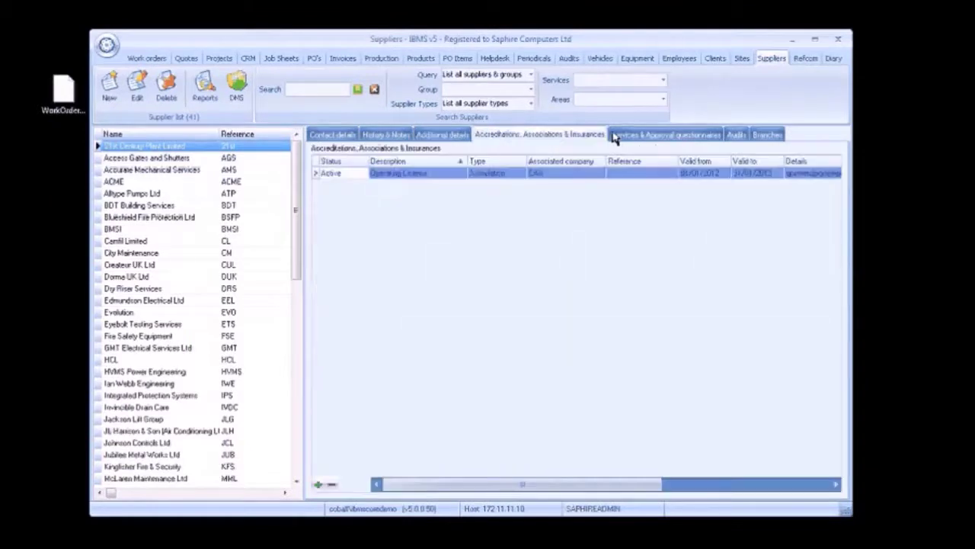
left_click(640, 135)
left_click(737, 137)
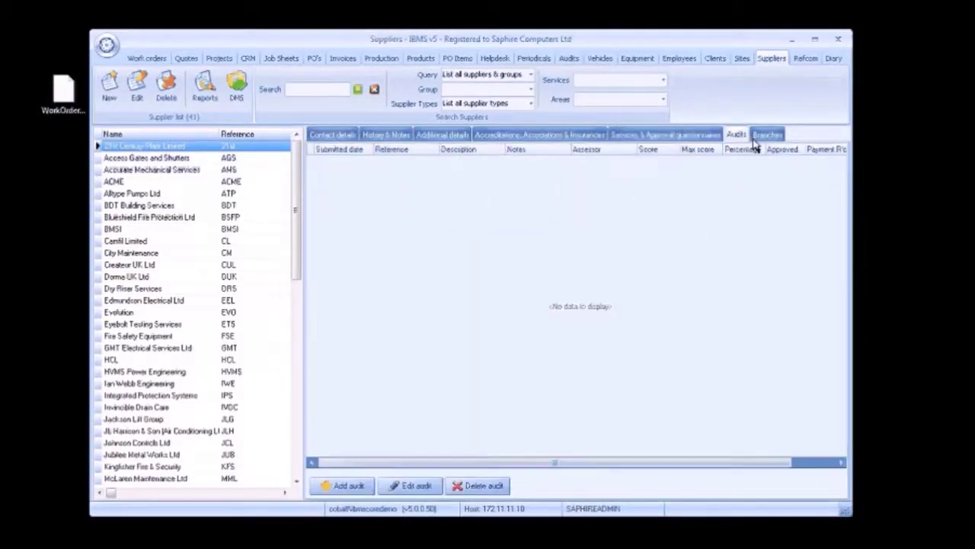
left_click(768, 137)
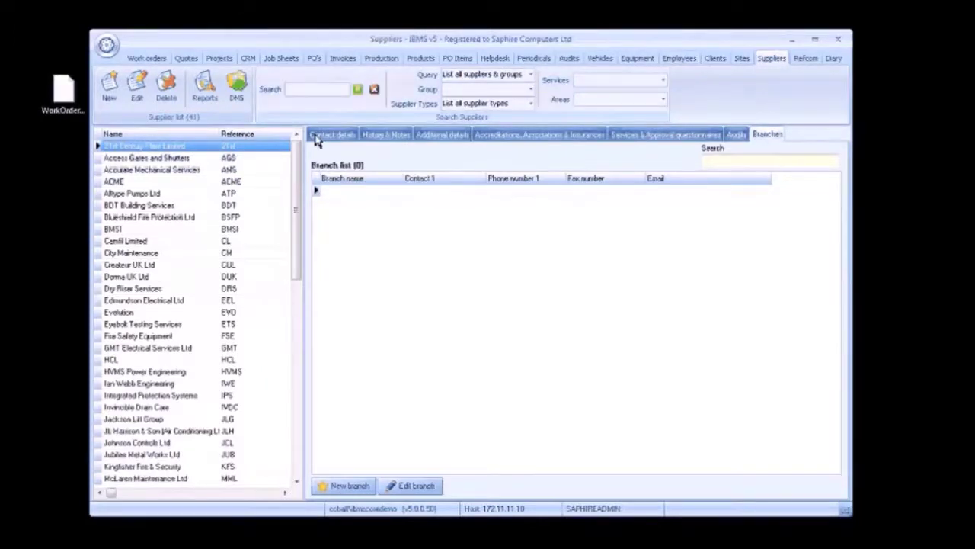
Revisit the site contacts, and inspect the 01 Newlook HQ client's contact record without changing it
left_click(742, 59)
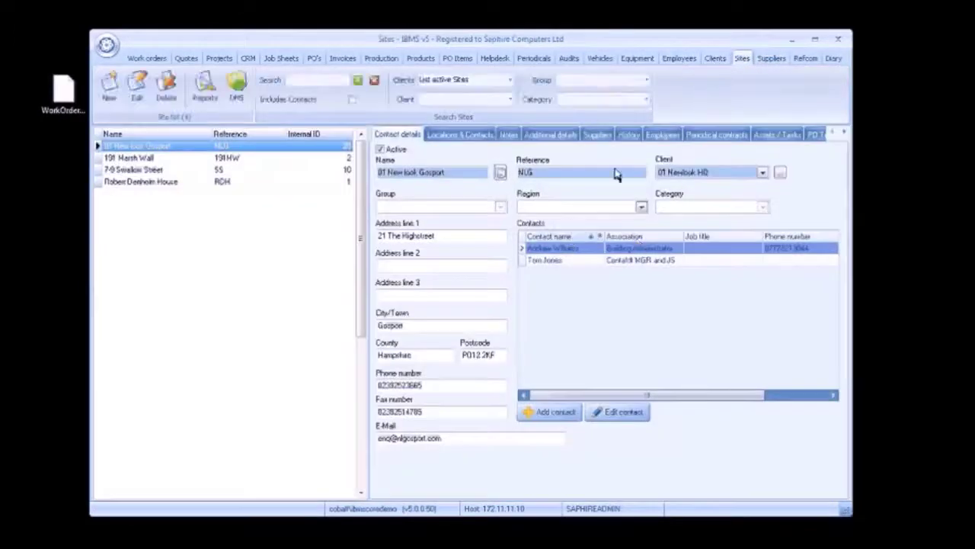
left_click(713, 60)
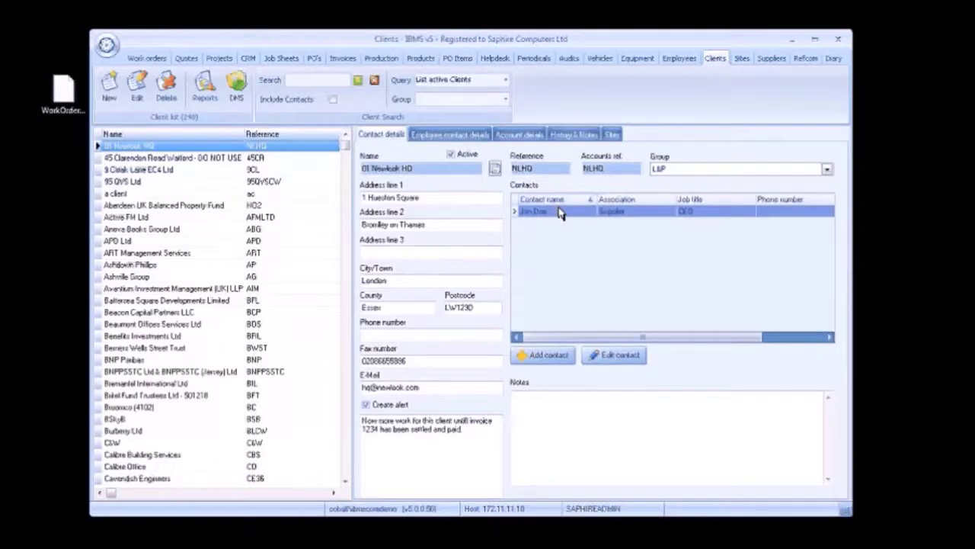
left_click(617, 355)
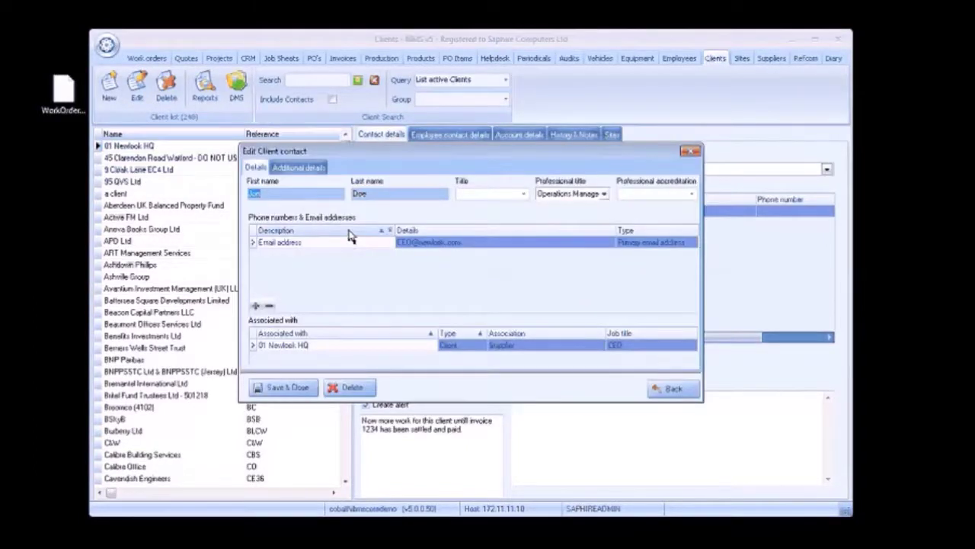
left_click(674, 389)
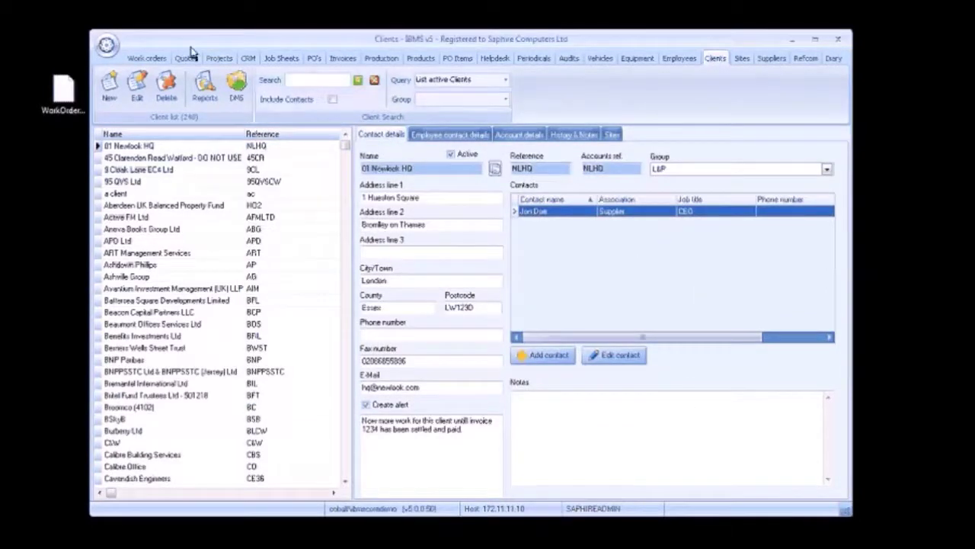
Review the first managed CRM contact's details, associations, additional details, quotes and work orders
left_click(248, 59)
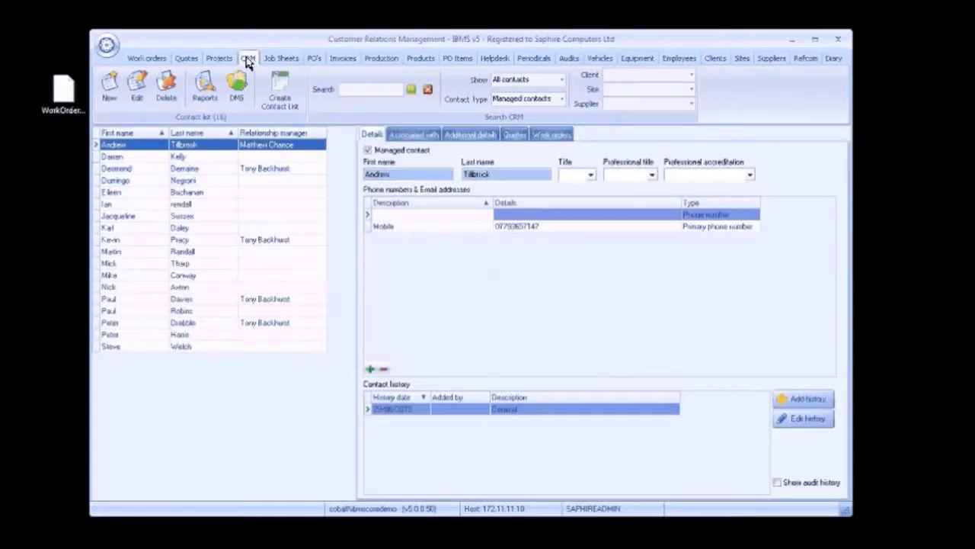
left_click(407, 135)
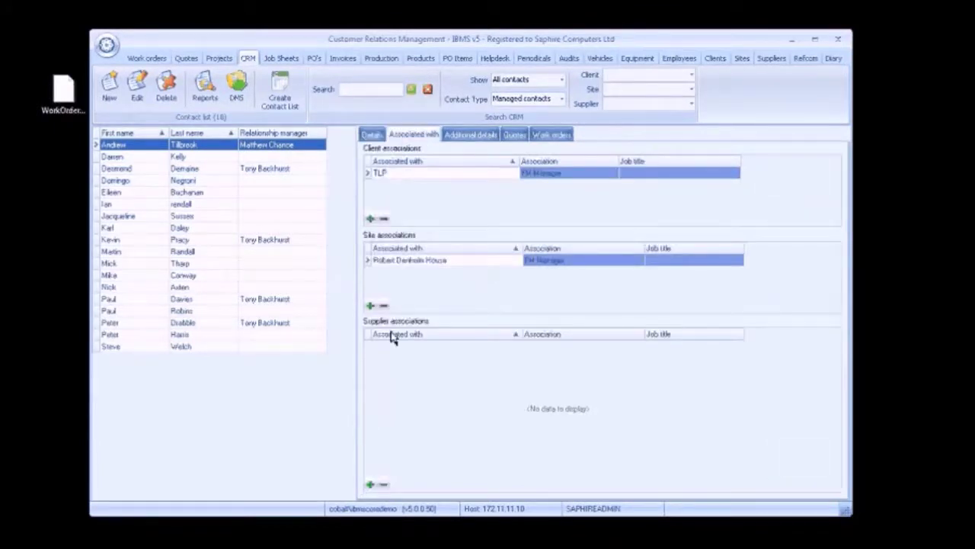
left_click(467, 138)
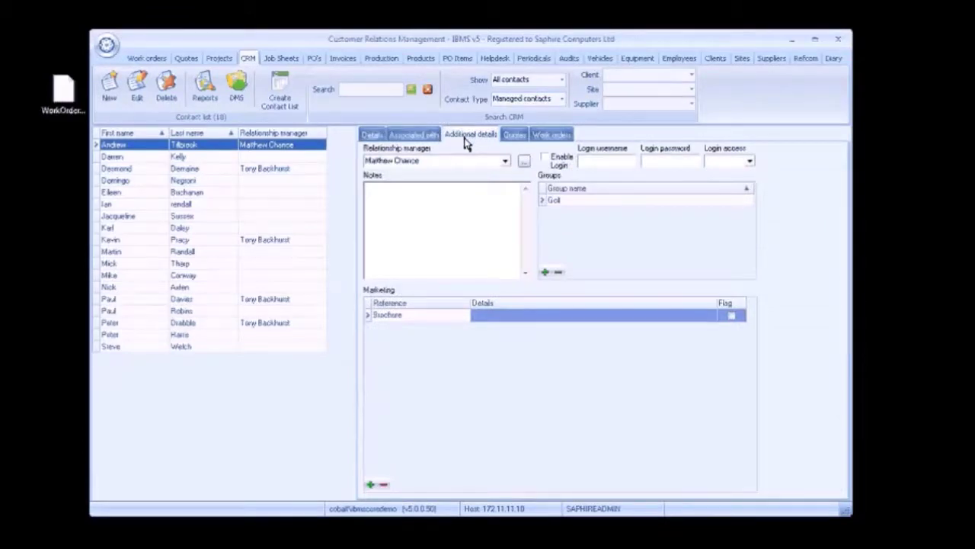
left_click(515, 137)
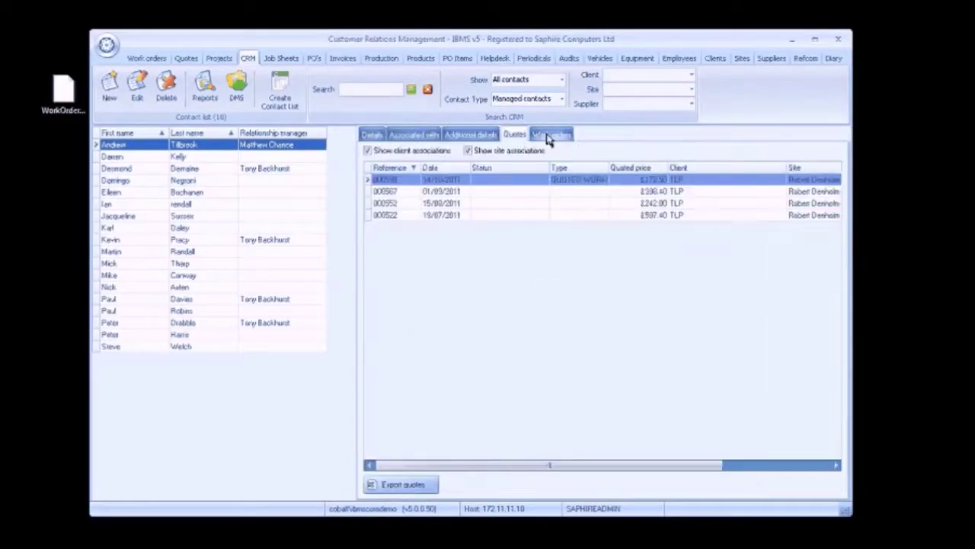
left_click(549, 137)
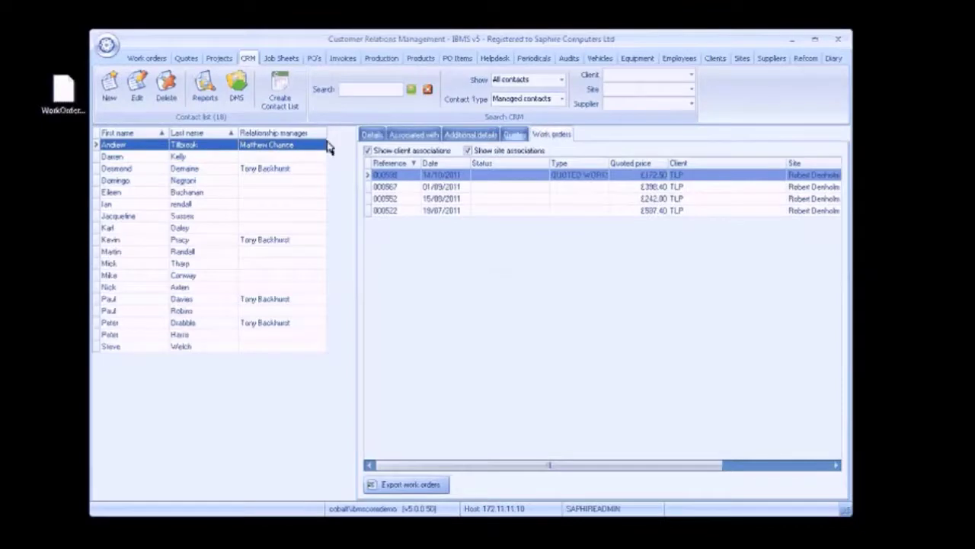
Review the Not Assigned employee record, including additional and personal details, time sheets, holiday and absence, logs, emergency contacts and leaver details
left_click(677, 60)
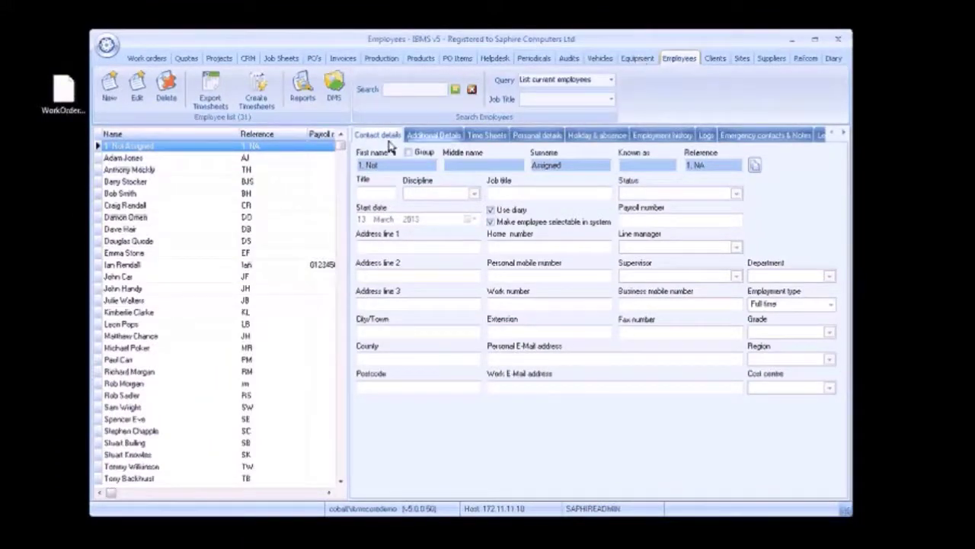
left_click(439, 138)
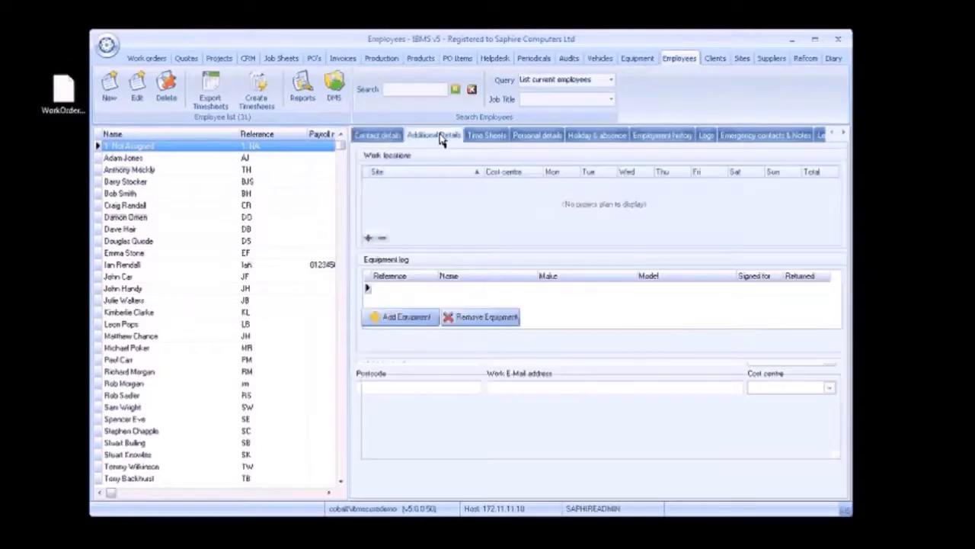
left_click(491, 137)
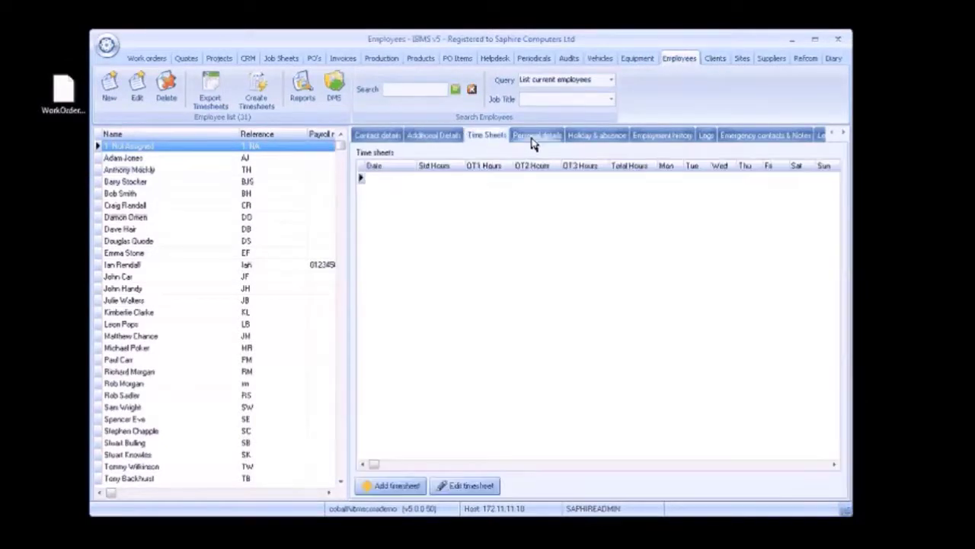
left_click(533, 140)
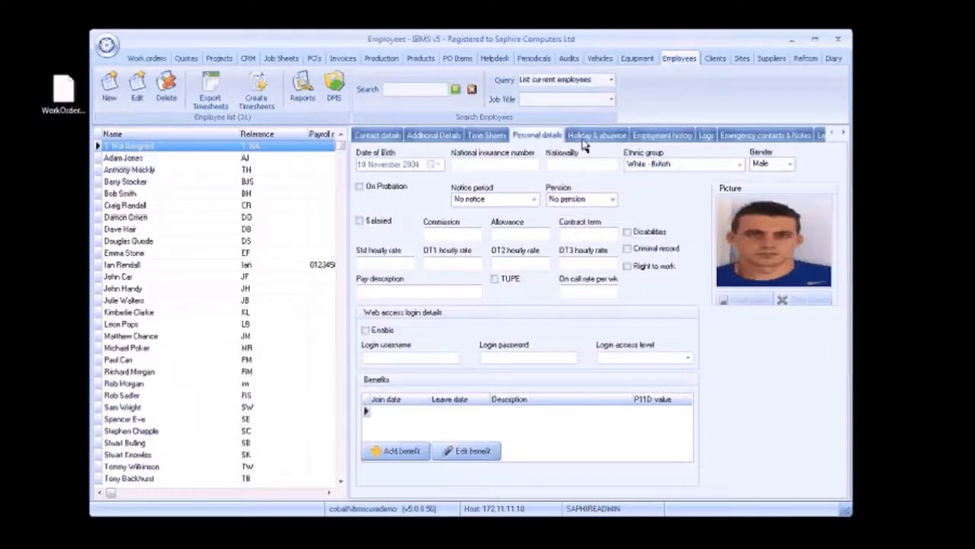
left_click(587, 140)
left_click(661, 141)
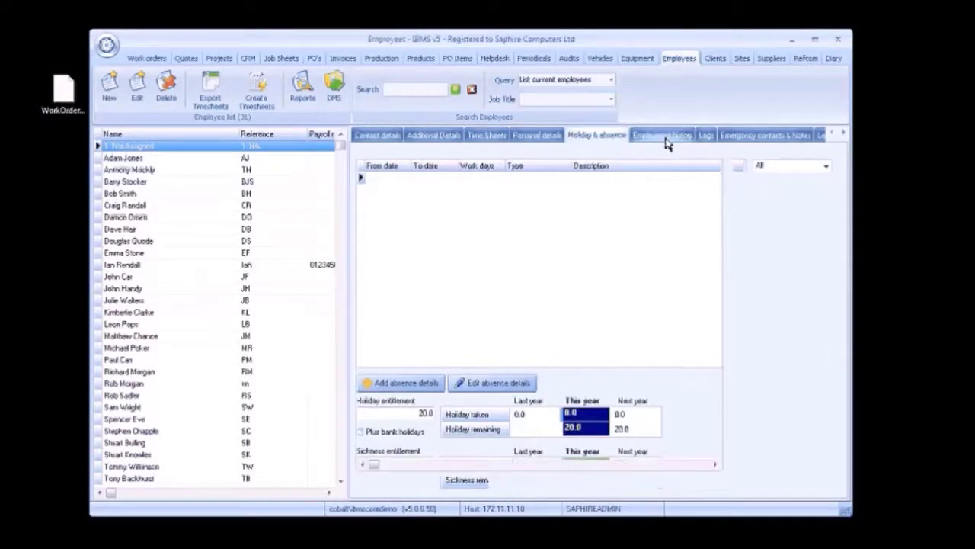
left_click(707, 142)
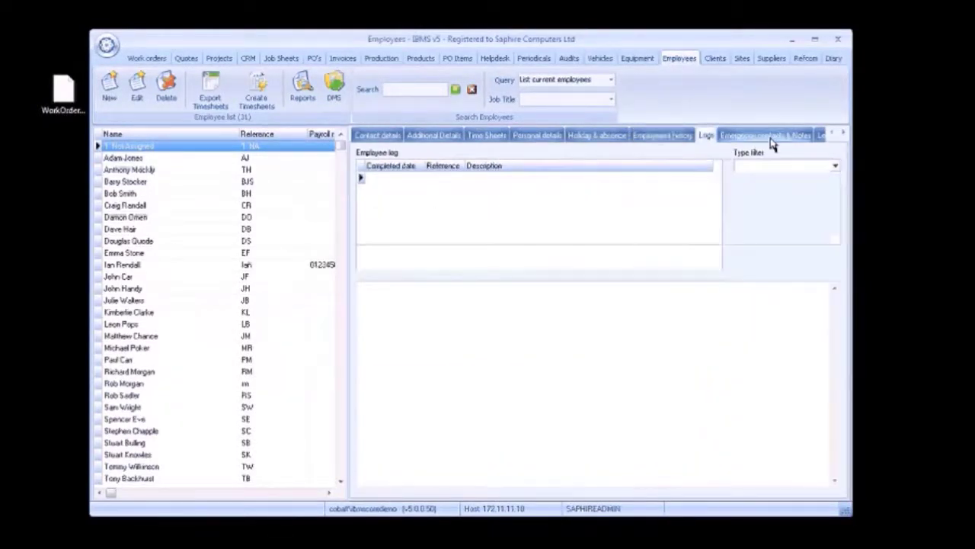
left_click(771, 141)
left_click(821, 140)
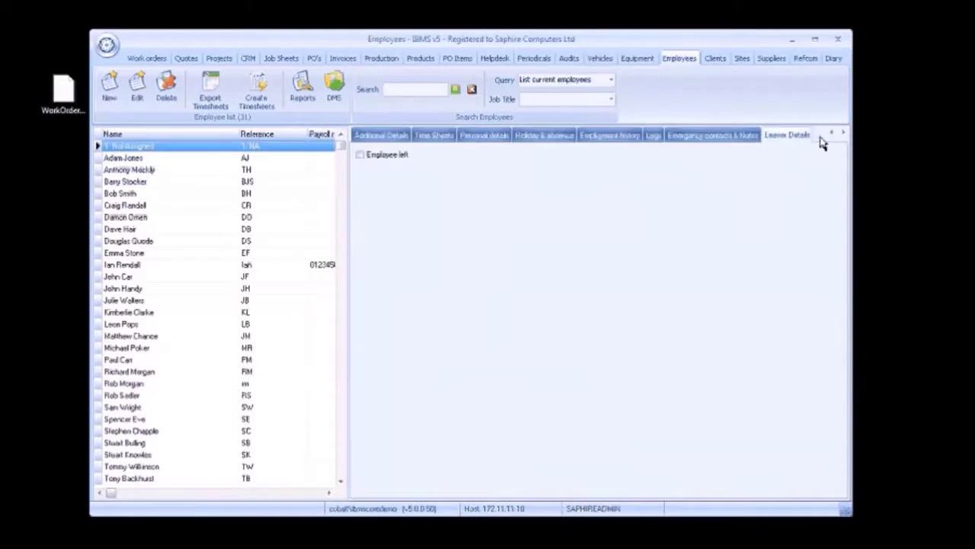
Review the 01 Newlook HQ periodical contract's financial, work order, purchase order, additional, notes and history details and its planner, skipping the upcoming renewals
left_click(533, 61)
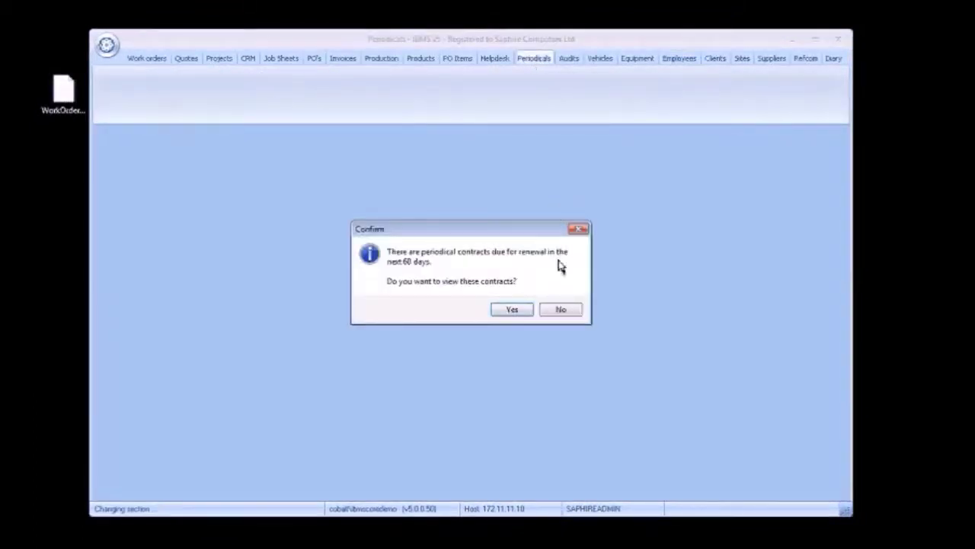
left_click(562, 311)
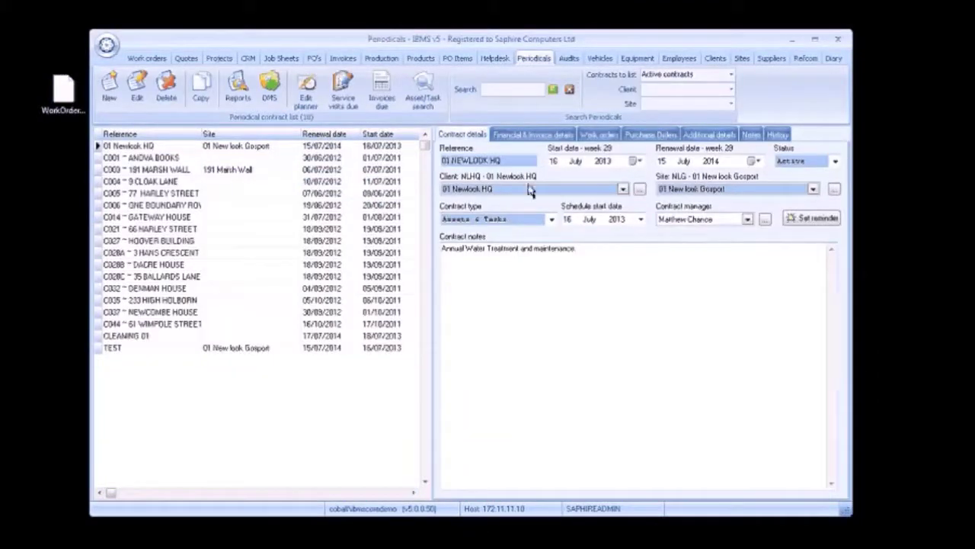
left_click(534, 136)
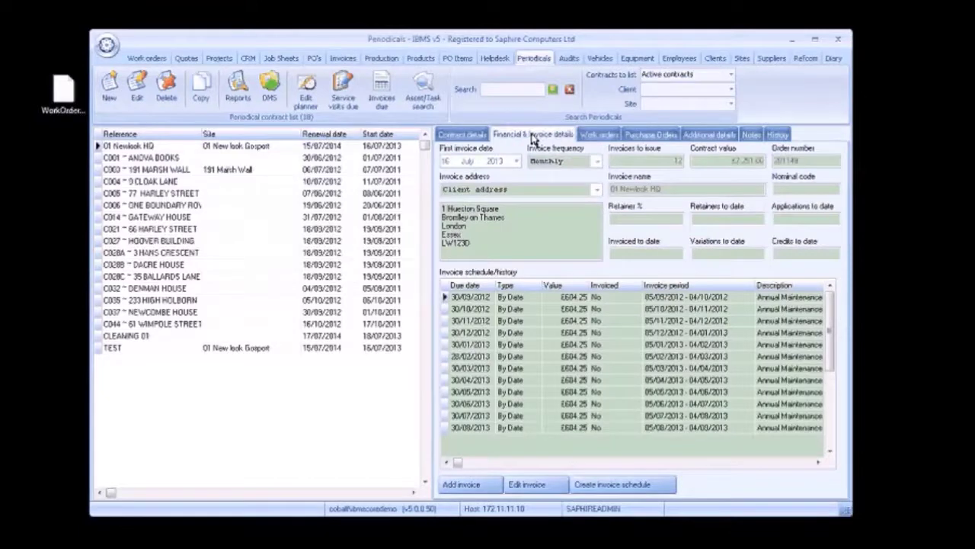
left_click(588, 135)
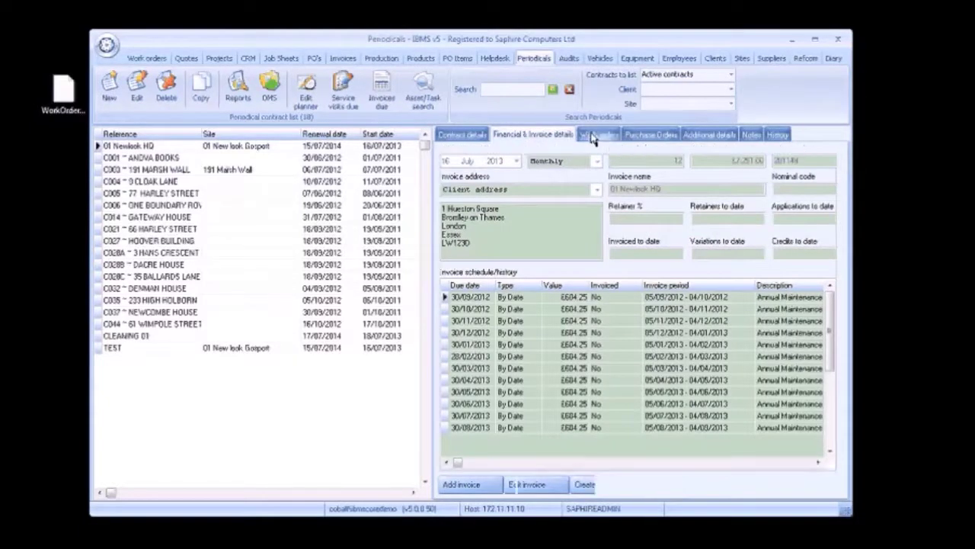
left_click(649, 135)
left_click(709, 135)
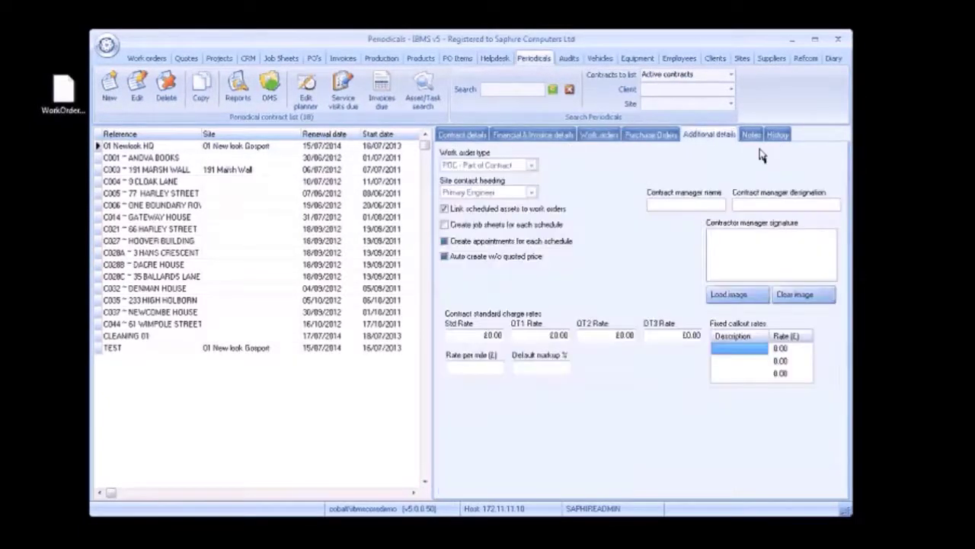
left_click(752, 135)
left_click(778, 137)
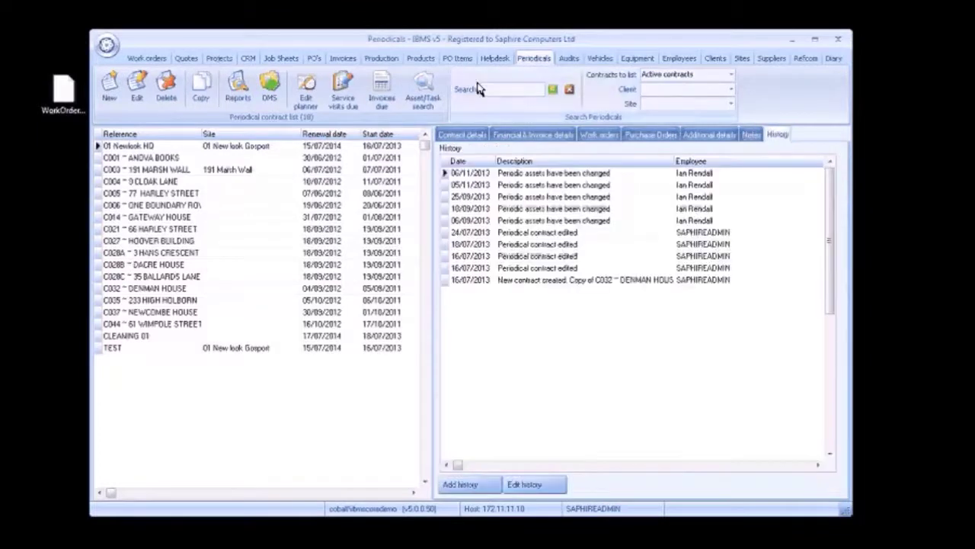
left_click(303, 95)
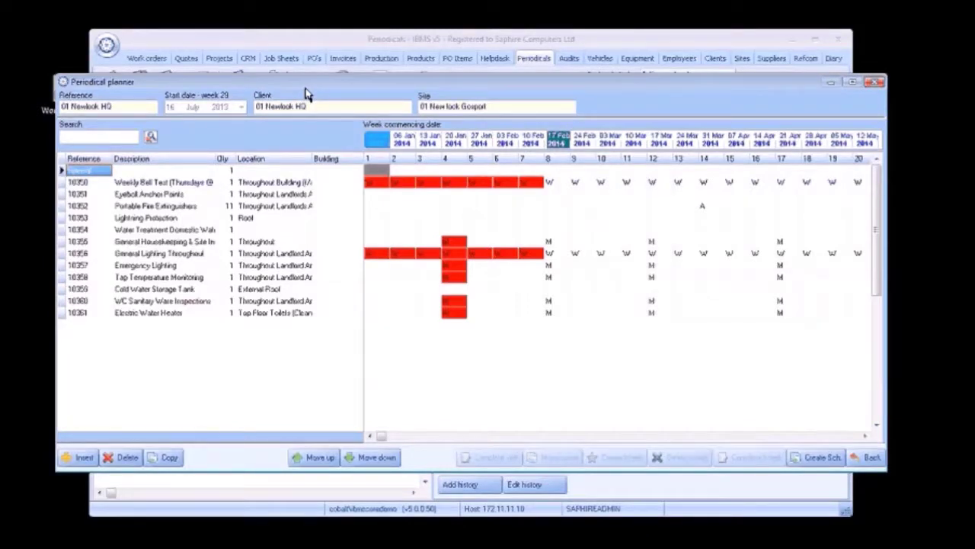
left_click(873, 458)
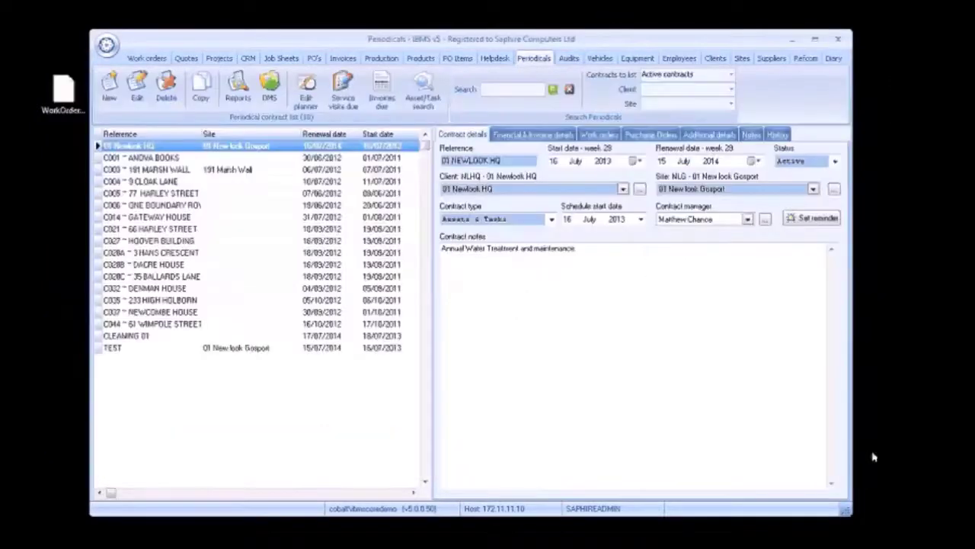
Review the 01 Newlook HQ: 34 - 2013 work order's details, products, job sheets, purchase orders, and invoices and costing
left_click(149, 61)
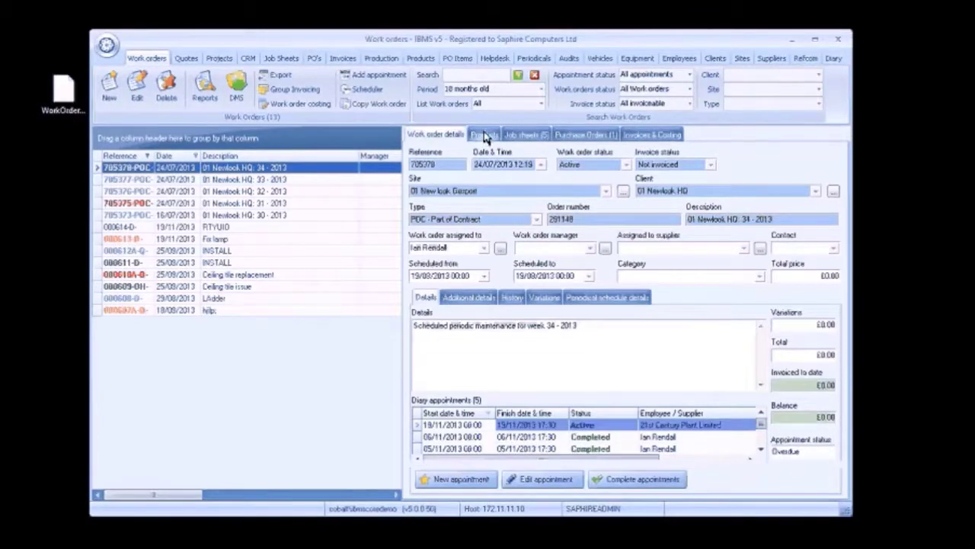
left_click(485, 136)
left_click(531, 136)
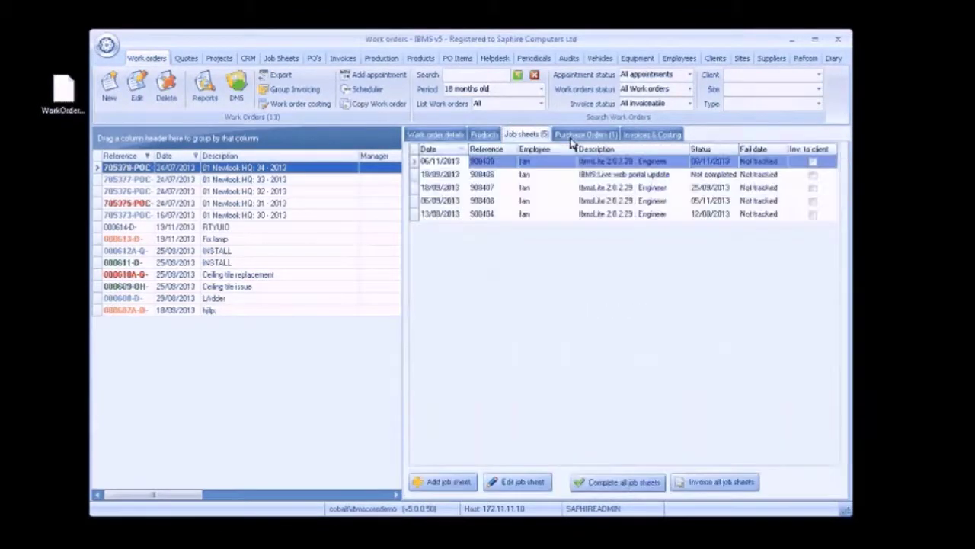
left_click(585, 135)
left_click(656, 136)
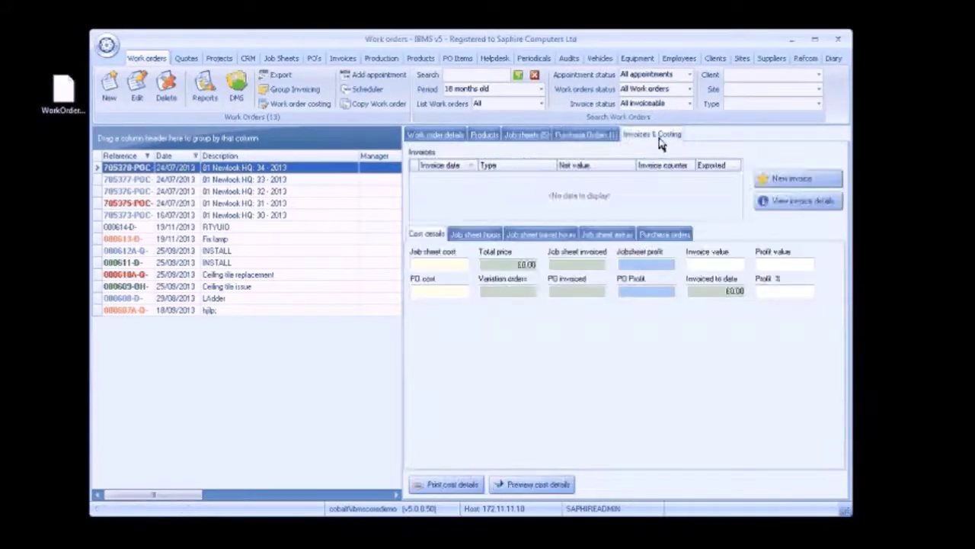
left_click(440, 138)
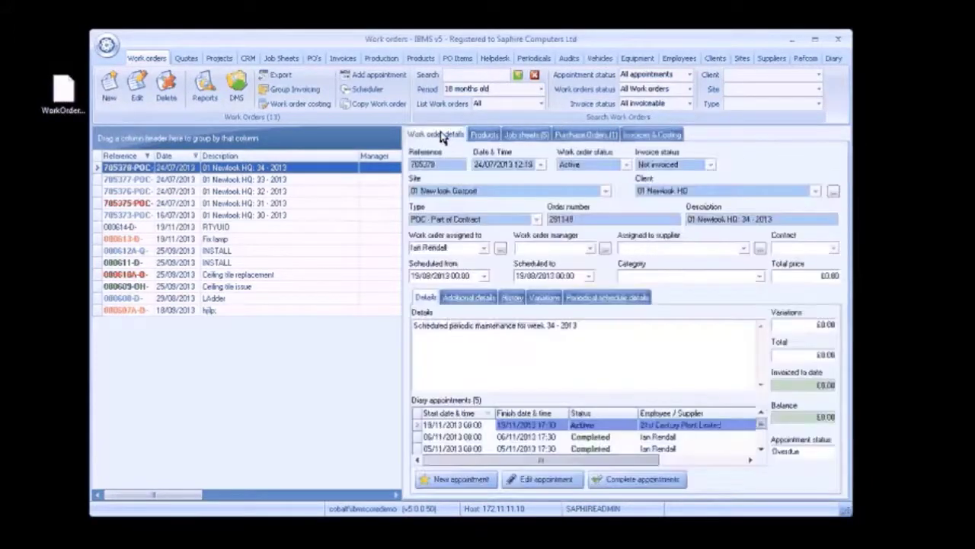
Examine the work order's costing breakdown for job sheet hours, travel hours, extras and purchase orders, and return to its main details
left_click(655, 135)
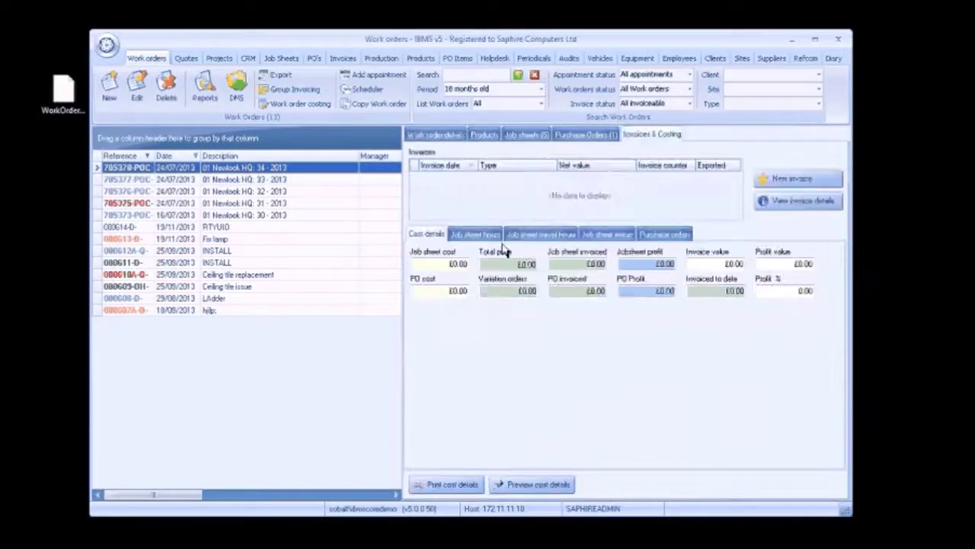
left_click(476, 234)
left_click(546, 237)
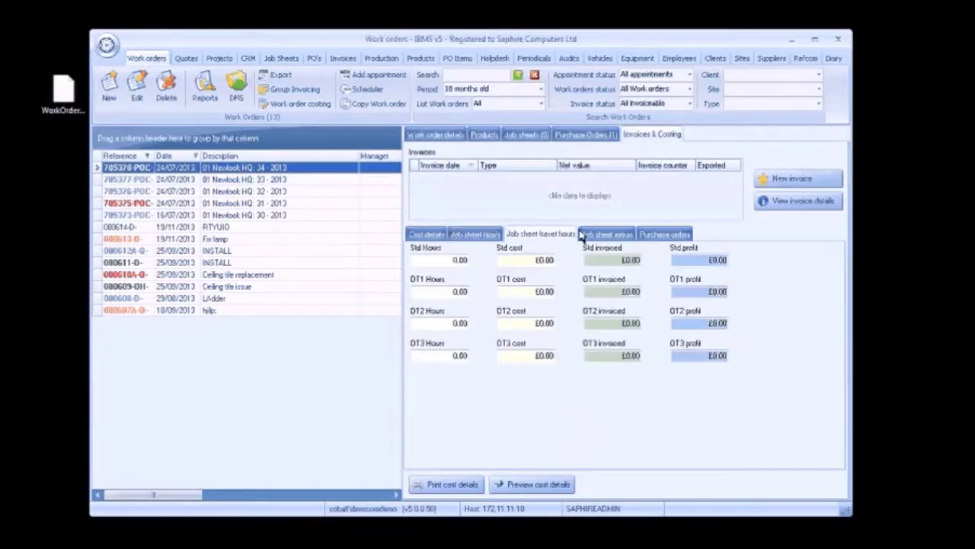
left_click(606, 234)
left_click(651, 234)
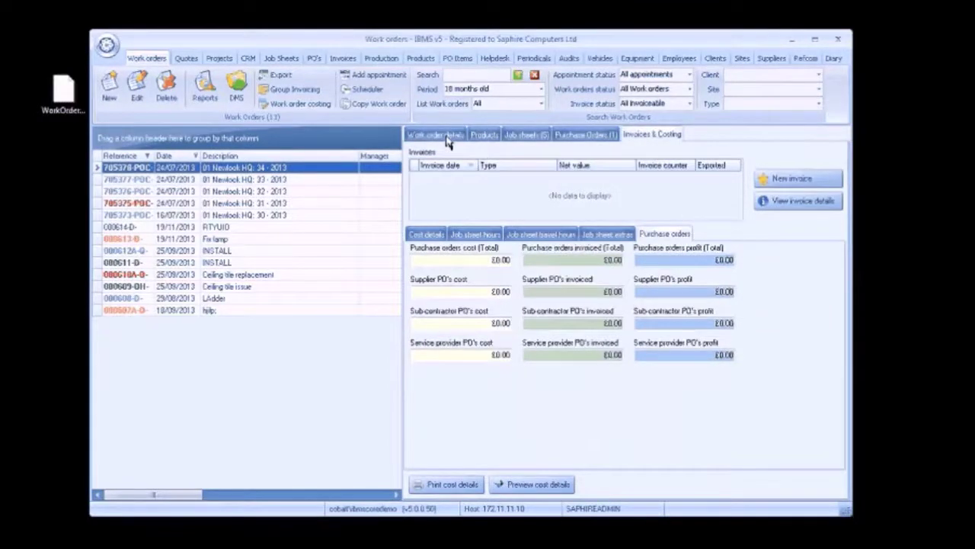
left_click(445, 140)
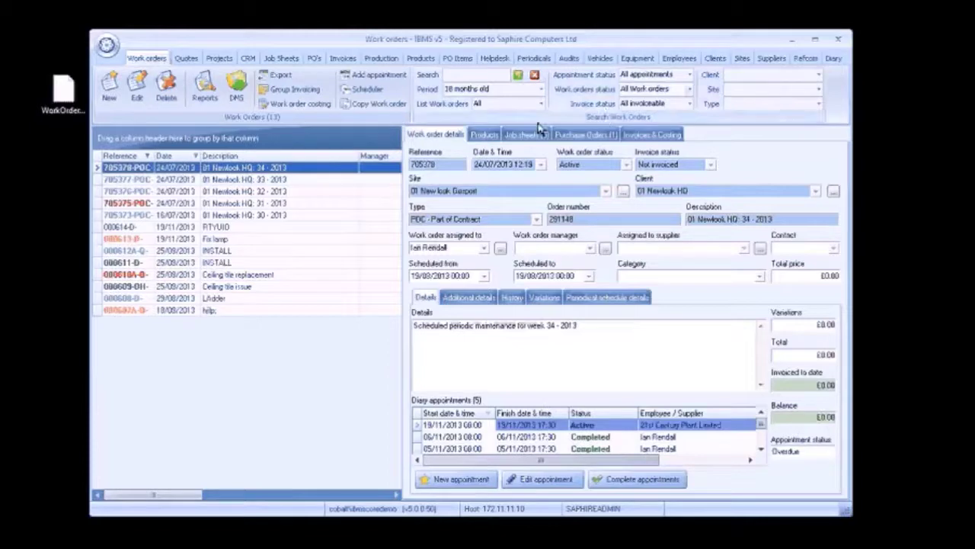
Switch to IBMS Lite v2 and review the engineer's appointments, plus the 05/11/2013 work order's details and site contacts
left_click(792, 39)
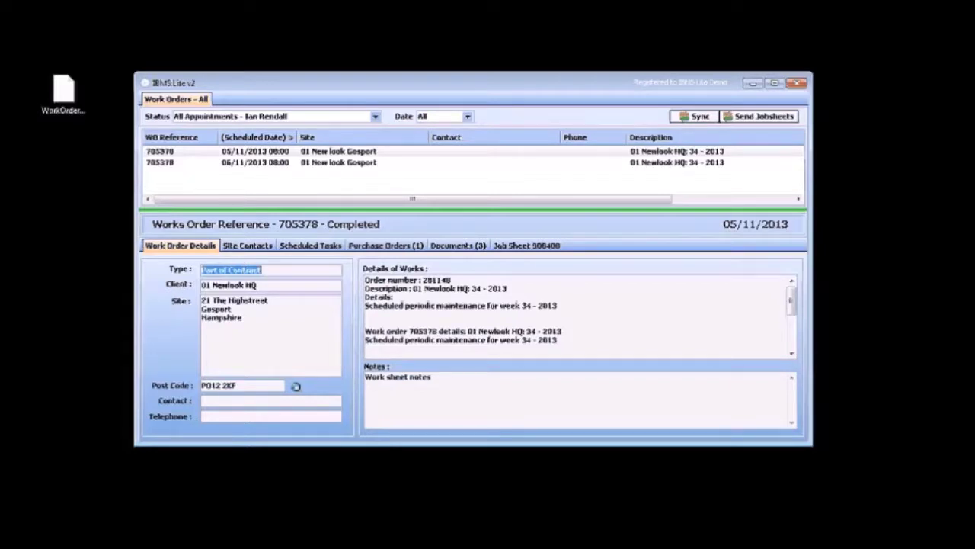
left_click(290, 116)
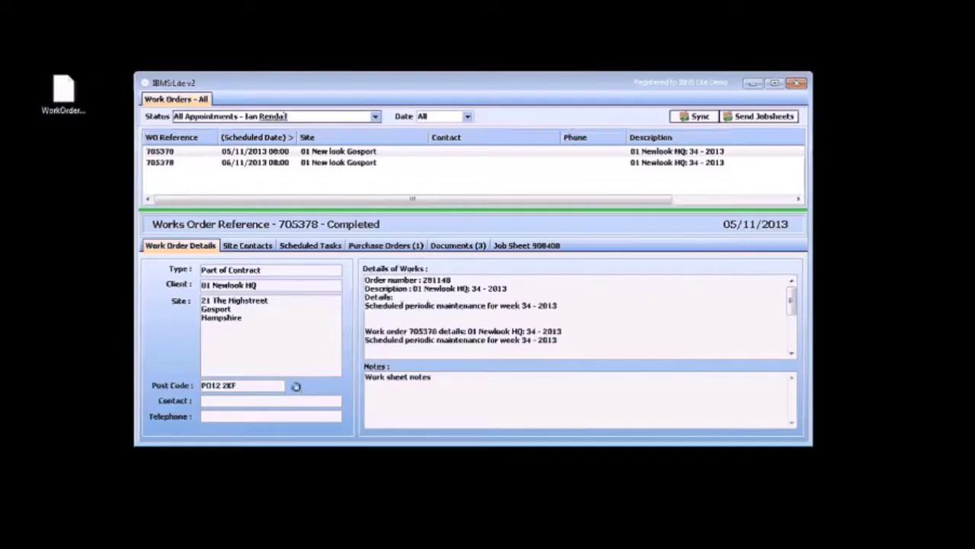
left_click_drag(290, 117, 172, 116)
left_click(227, 150)
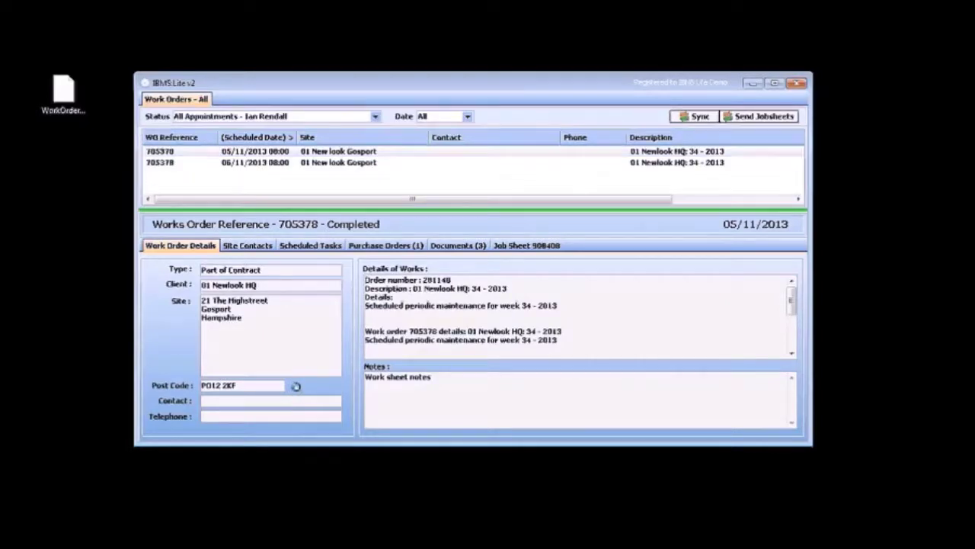
left_click(253, 250)
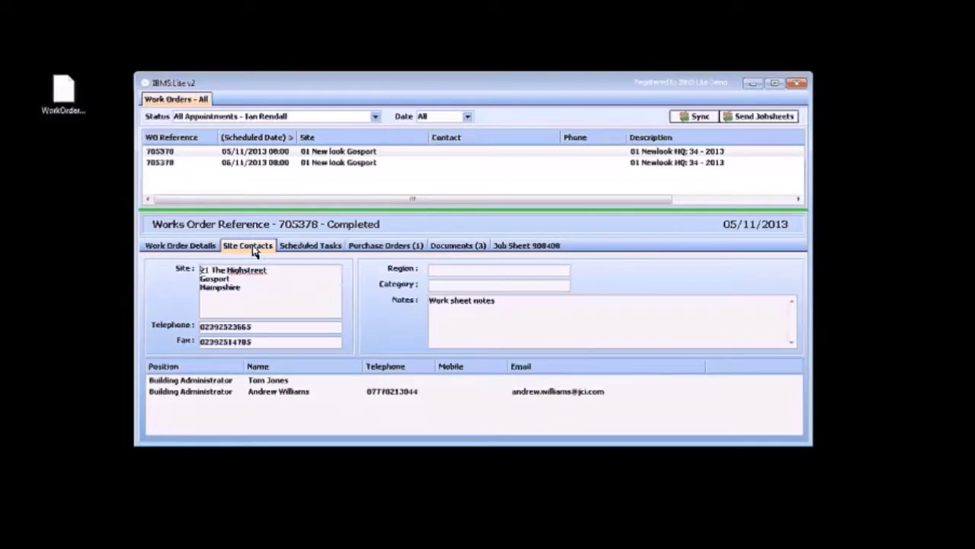
Review the work order's scheduled tasks, checking the Weekly Bell Test's asset, schedule and engineer's report
left_click(310, 247)
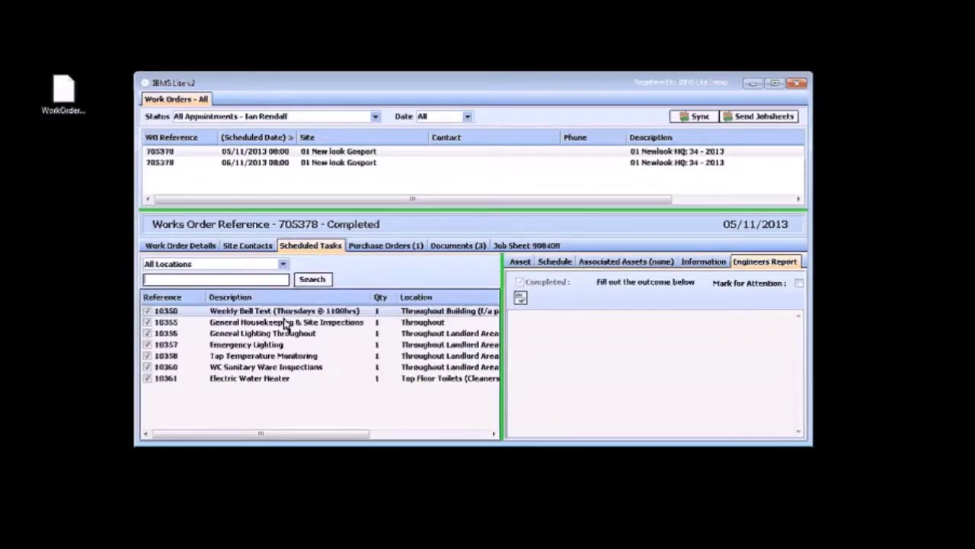
left_click(525, 264)
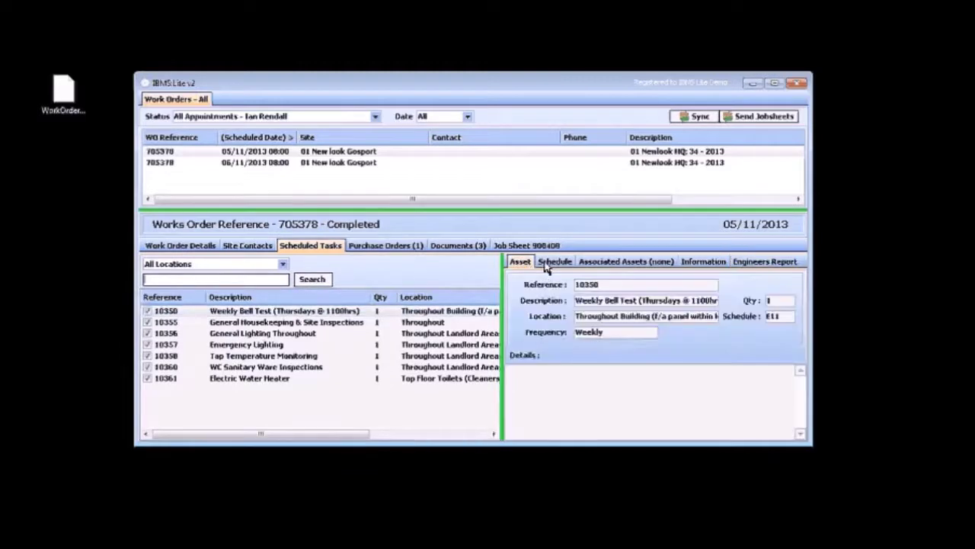
left_click(553, 264)
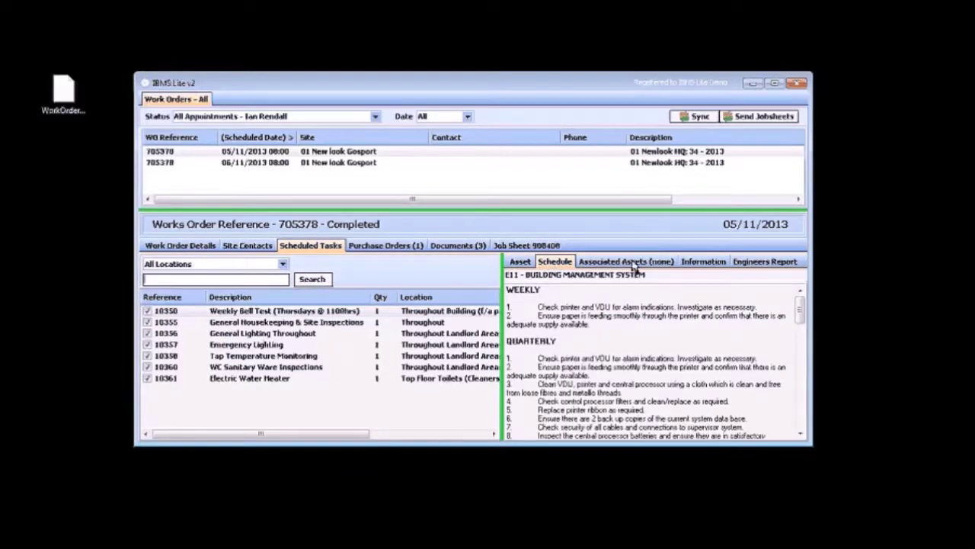
left_click(758, 264)
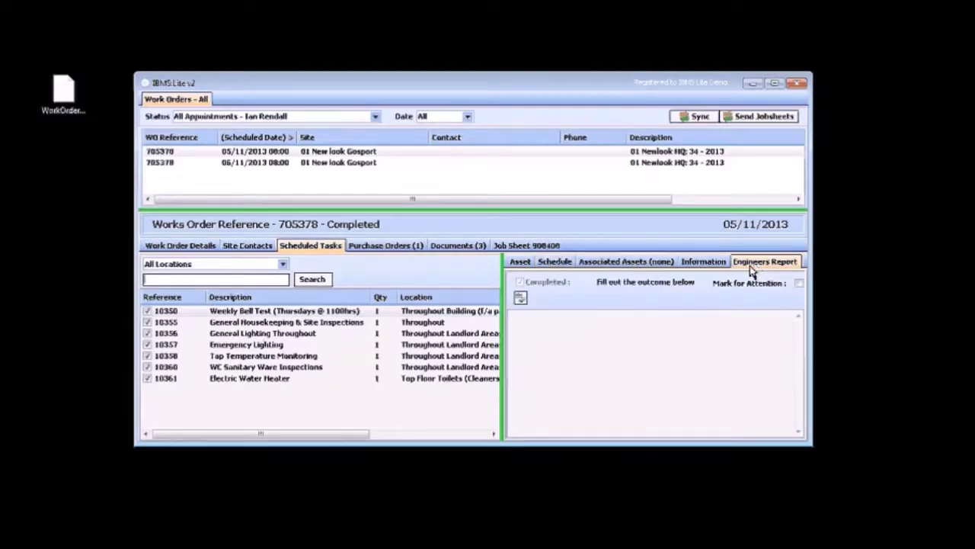
Review the work order's purchase orders and documents, and look through the new-document templates without creating a document
left_click(405, 252)
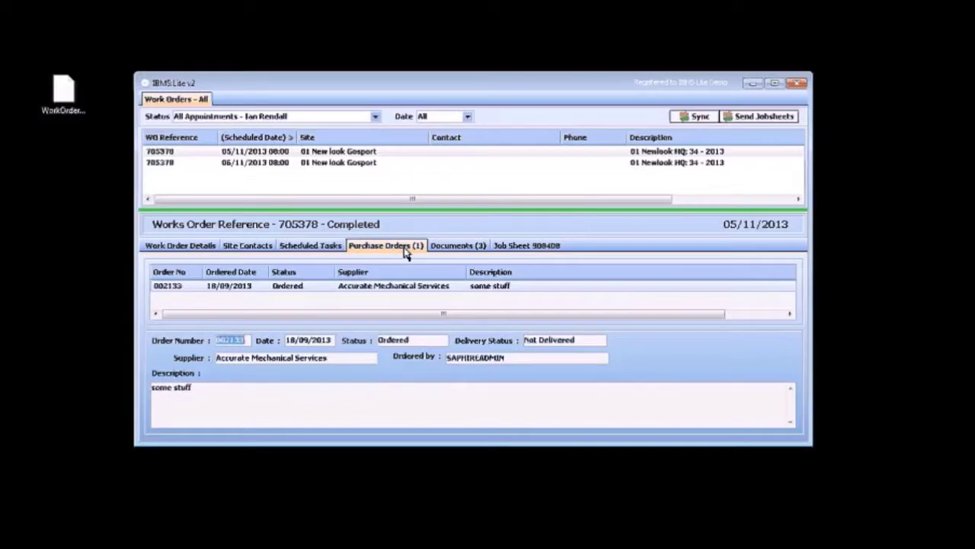
left_click(454, 250)
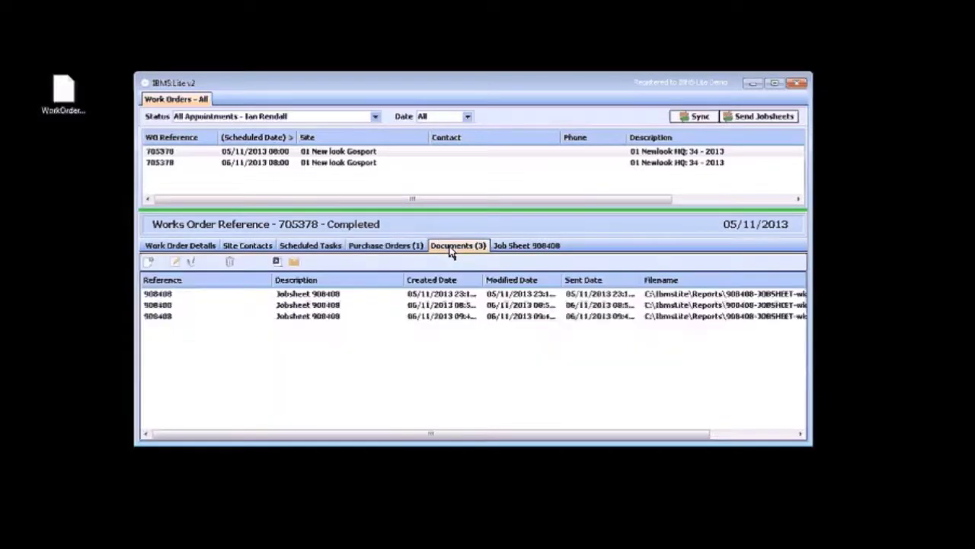
left_click(150, 262)
left_click(415, 262)
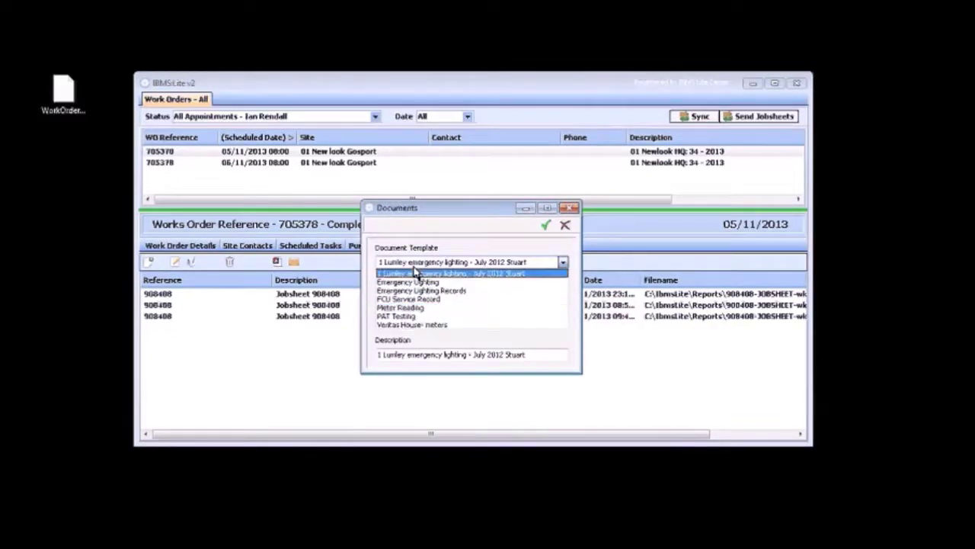
left_click(567, 209)
left_click(567, 208)
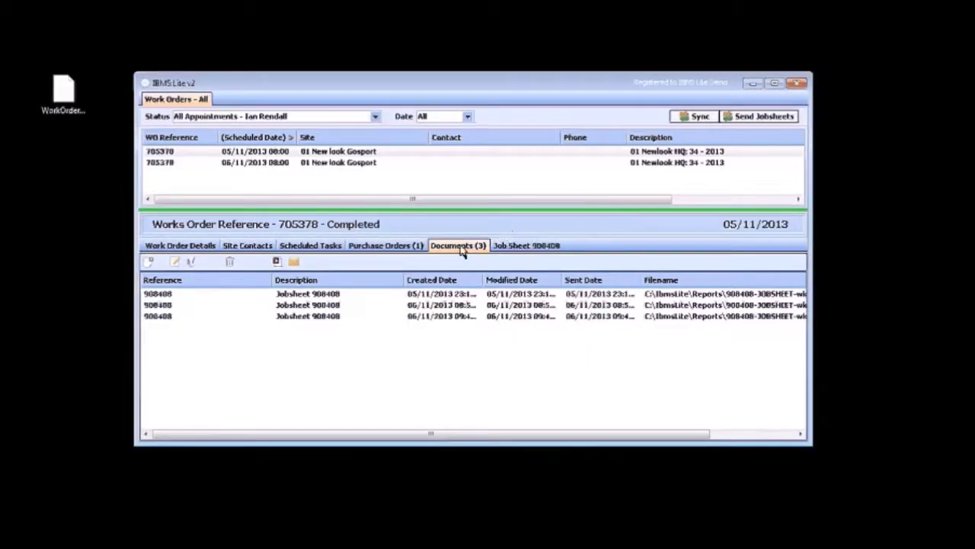
Review the work order's job sheet, including office and schedule notes, hours and materials, engineer's report and sign-off
left_click(523, 246)
left_click(358, 306)
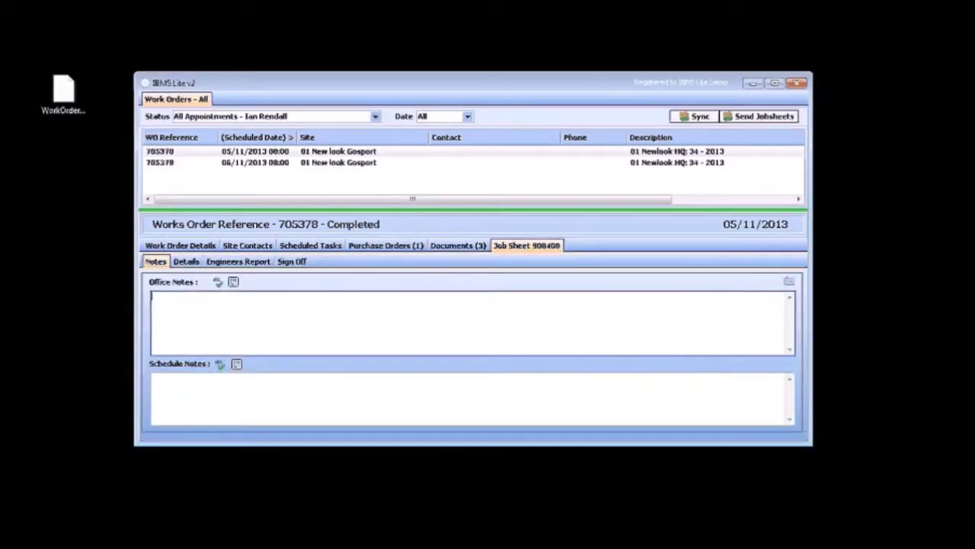
left_click(412, 395)
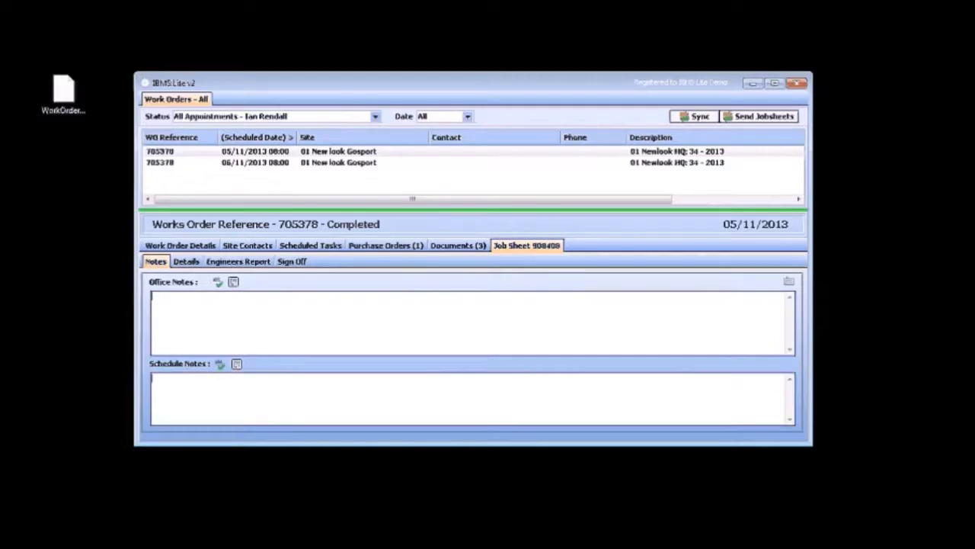
left_click(185, 261)
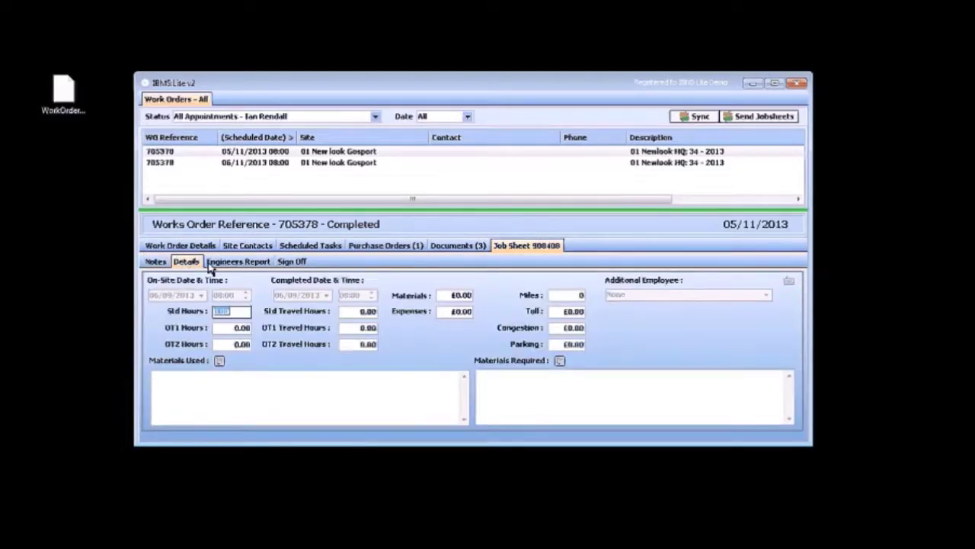
left_click(233, 264)
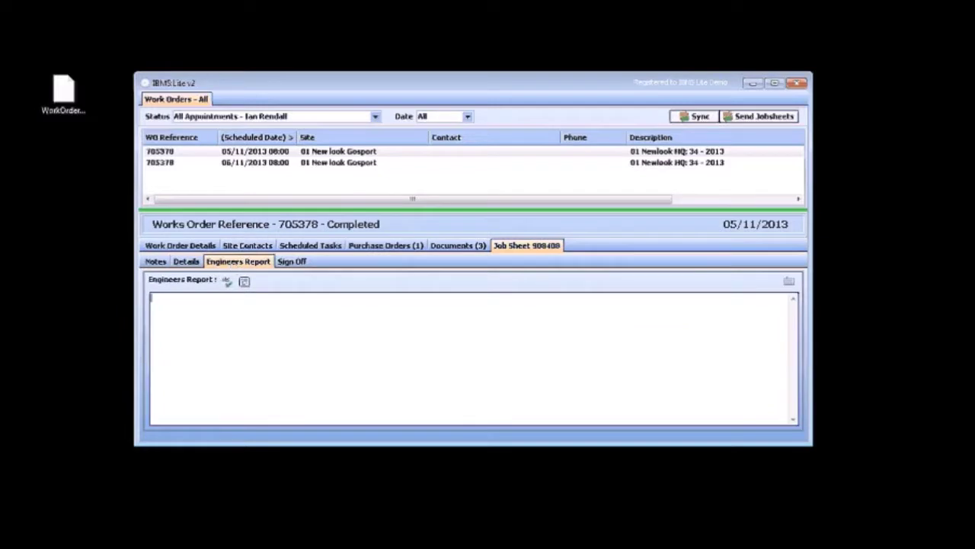
left_click(294, 263)
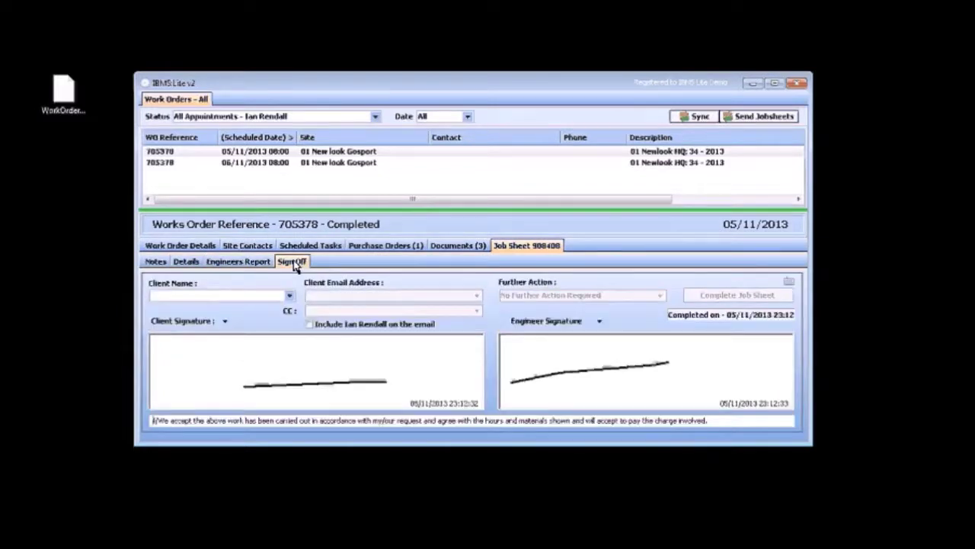
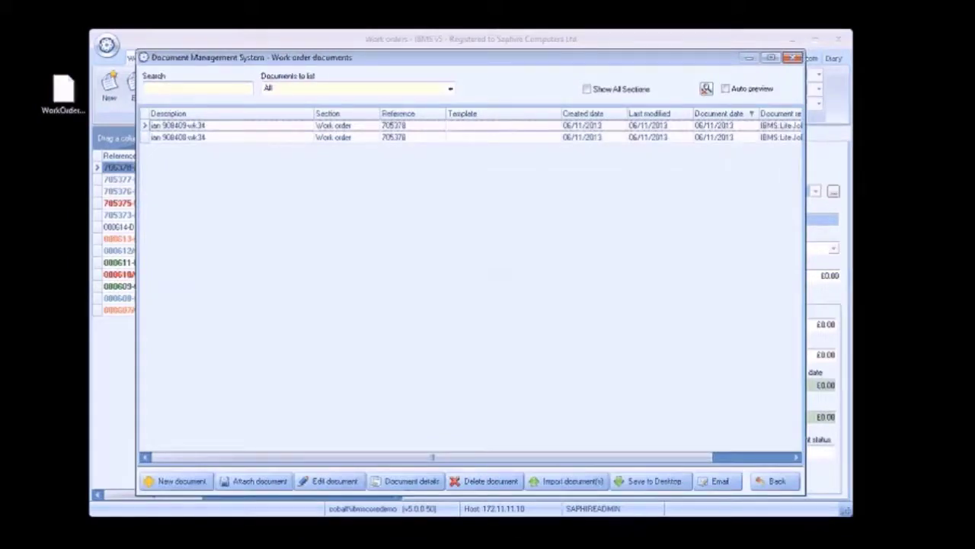
Bring WorkOrders.xls from the desktop into the work order's documents and review the attachment's template choices without attaching it
left_click_drag(63, 90, 282, 183)
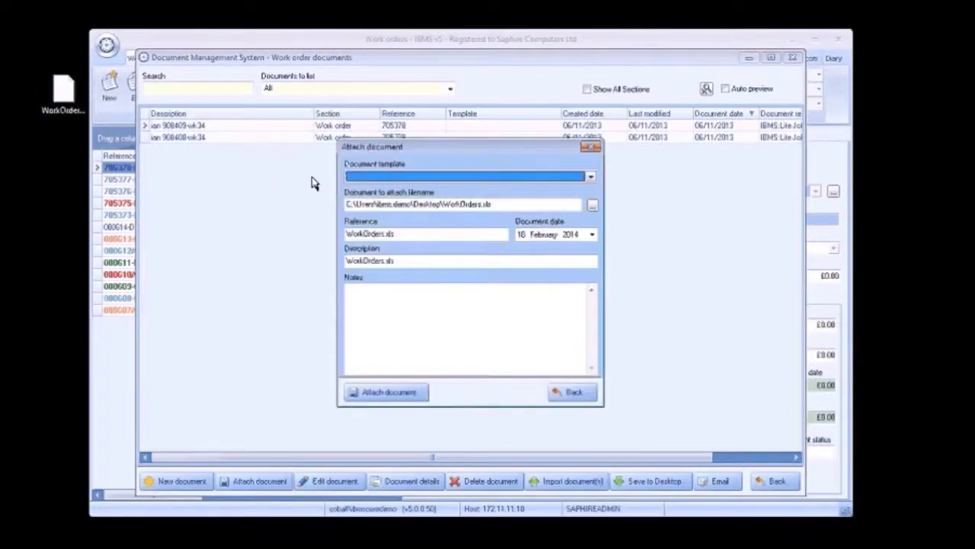
left_click(372, 176)
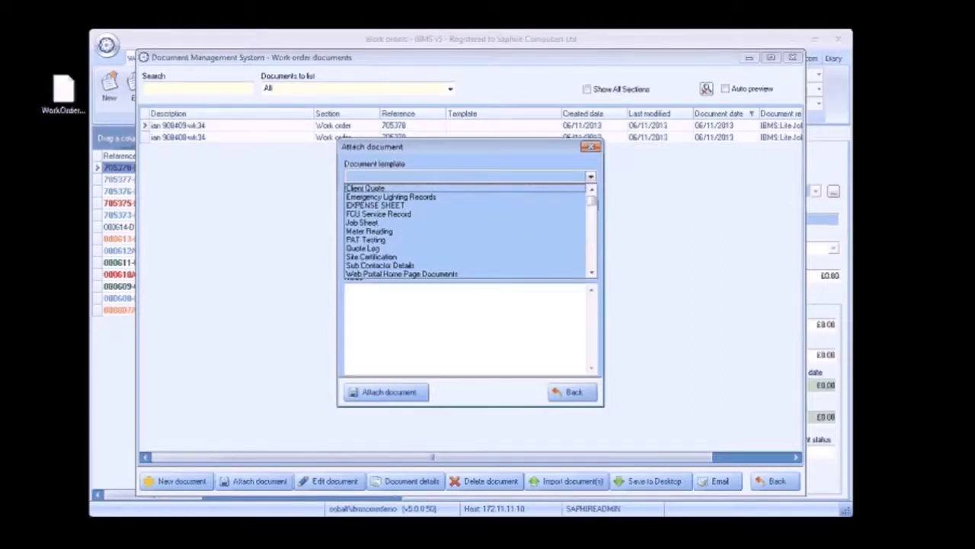
left_click(581, 395)
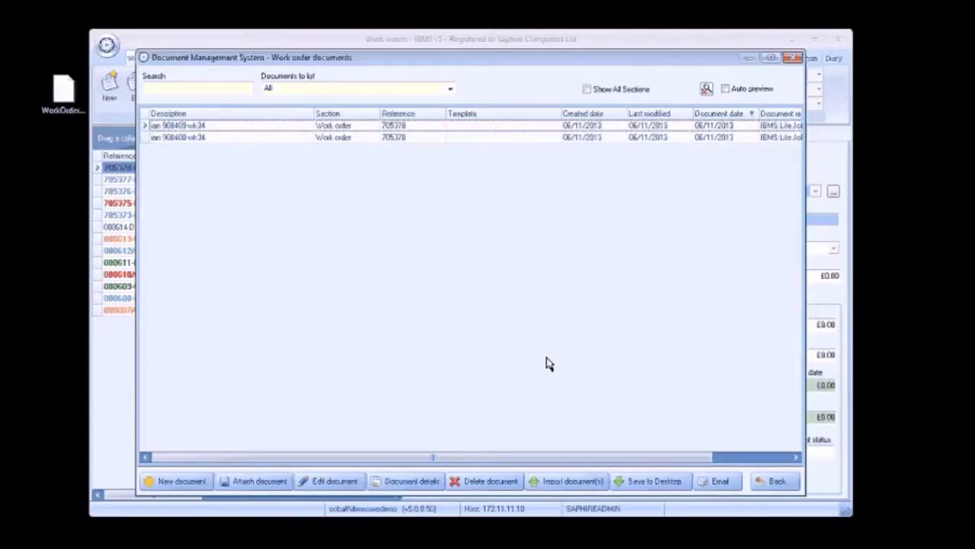
Review the new-document form with the Client Quote template selected, then leave the work order's documents without creating anything
left_click(181, 486)
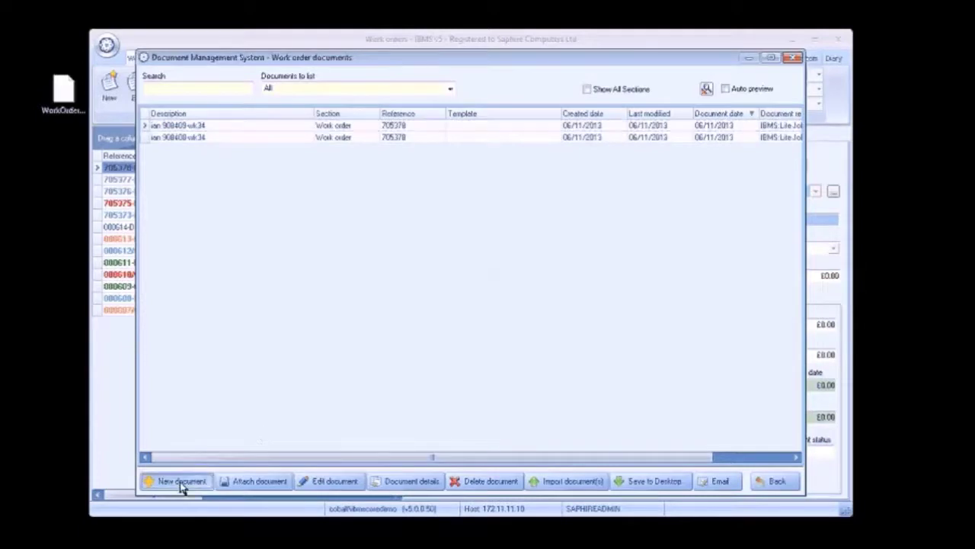
left_click(353, 178)
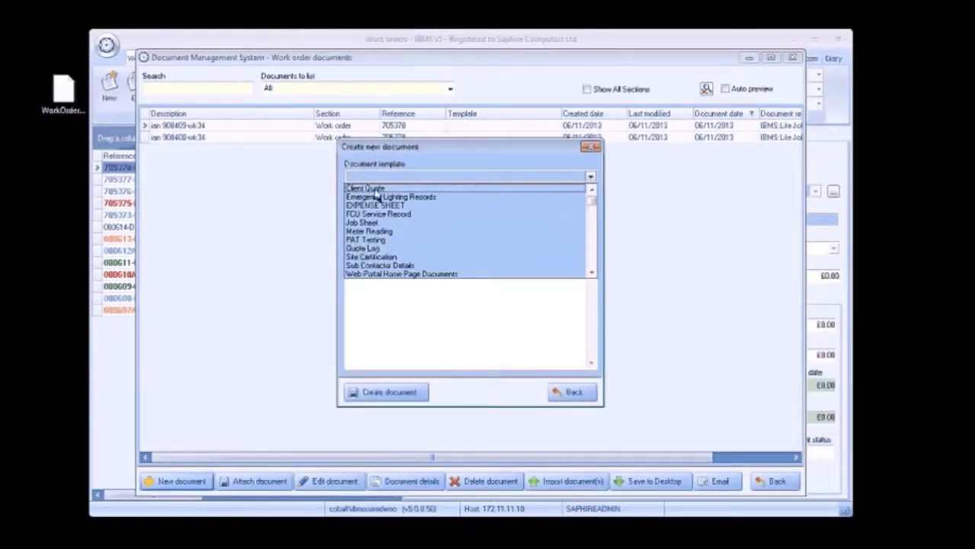
left_click(374, 189)
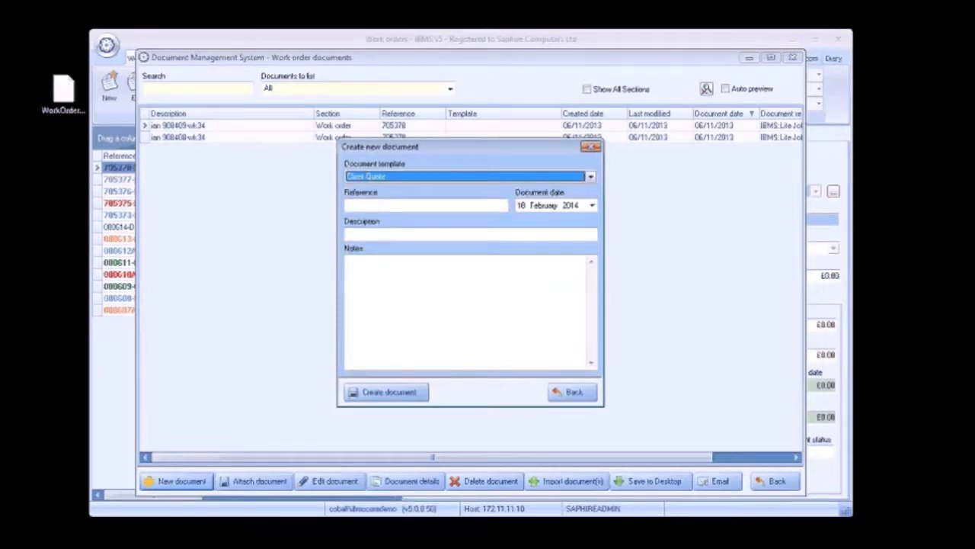
left_click(564, 393)
left_click(775, 480)
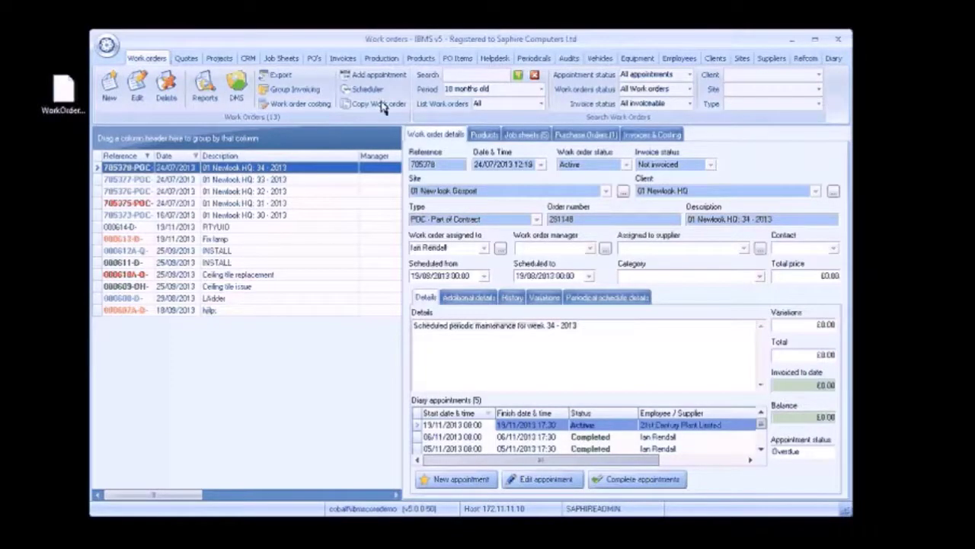
Review the INSTALL quote's details, additional clients and notes, products, history and job sheets
left_click(184, 61)
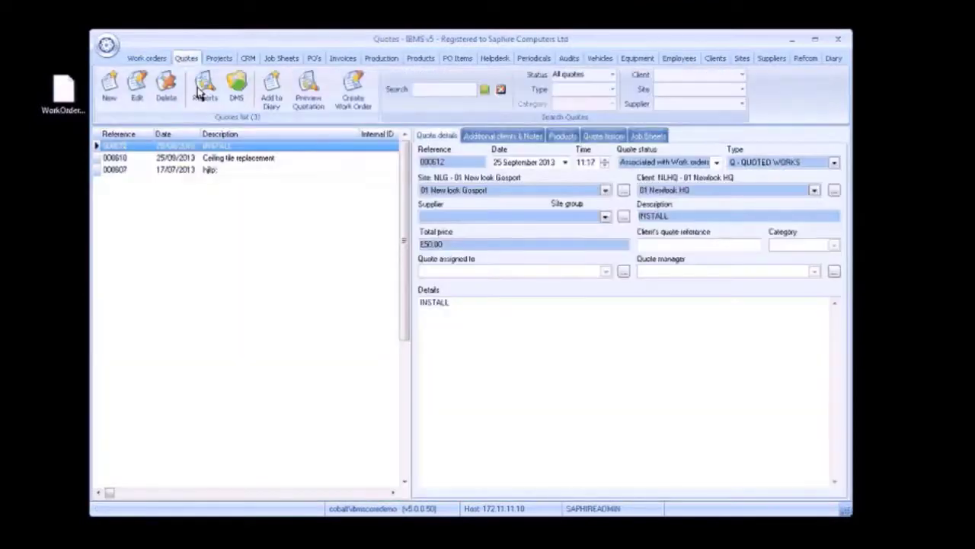
left_click(501, 138)
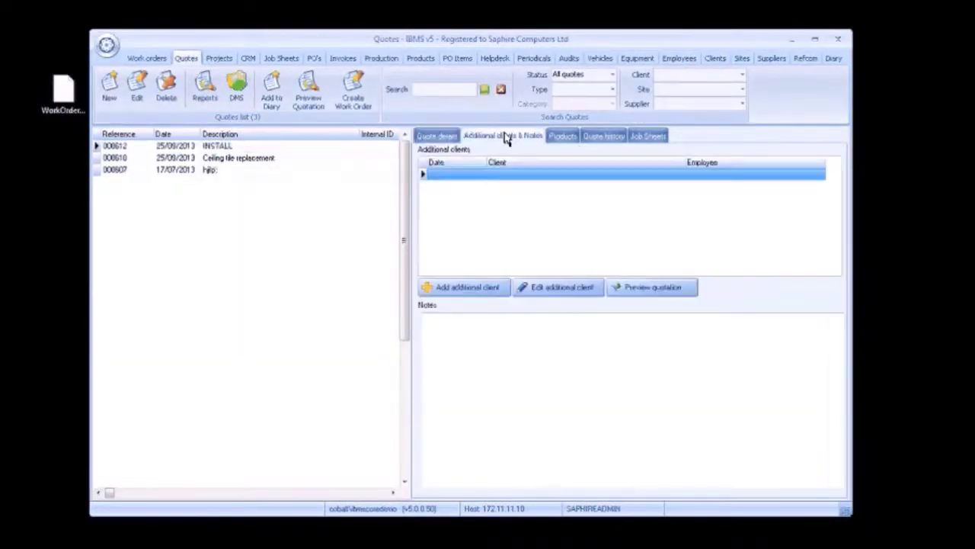
left_click(573, 141)
left_click(608, 140)
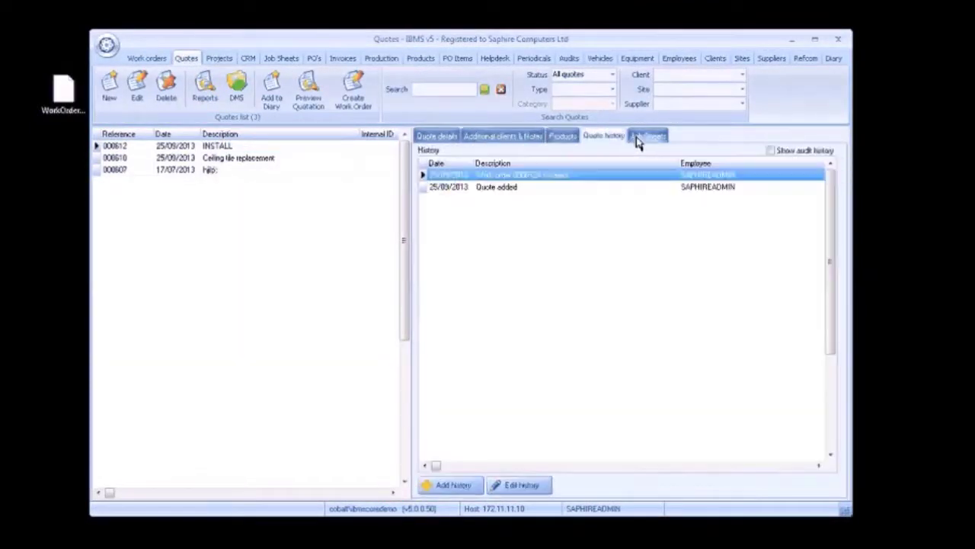
left_click(643, 140)
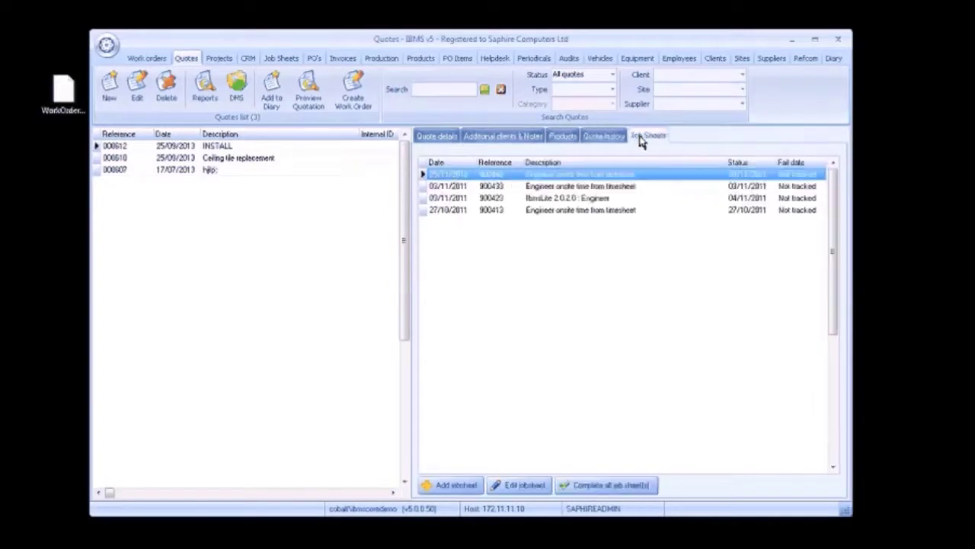
left_click(433, 137)
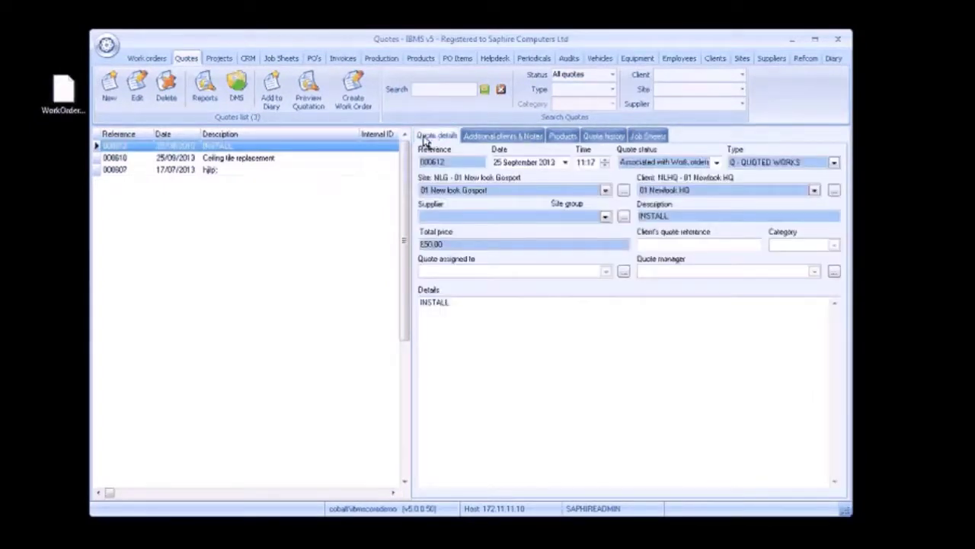
Look over the work orders, purchase orders, invoices and job sheets modules, returning to the purchase orders
left_click(149, 58)
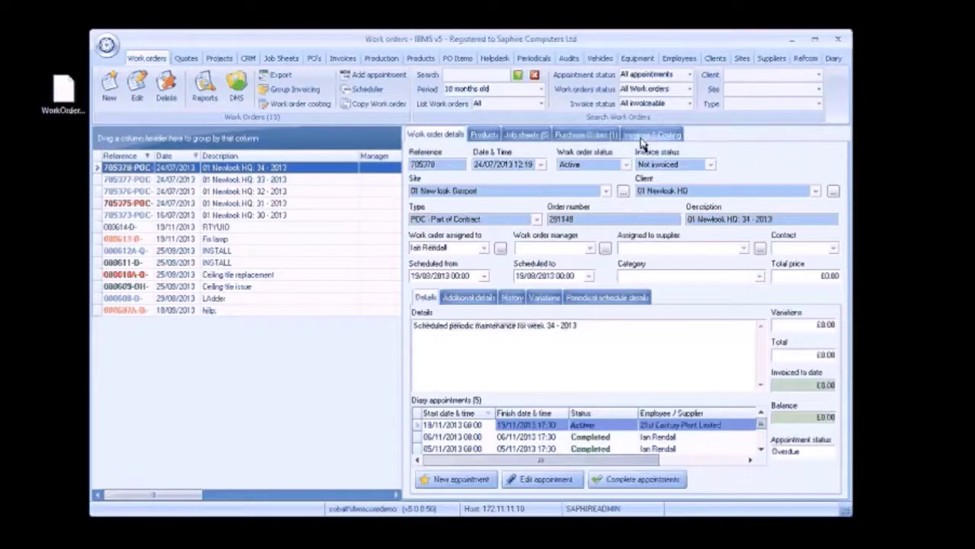
left_click(313, 61)
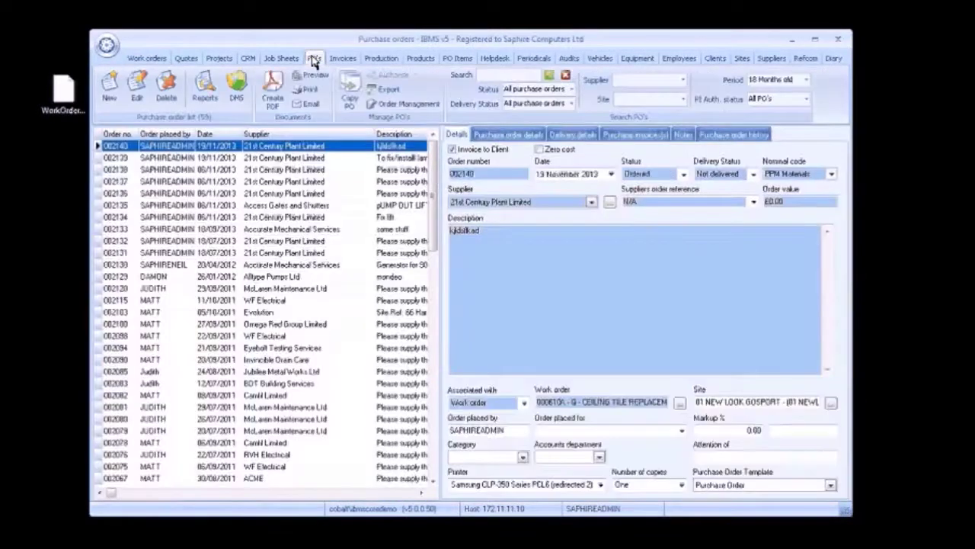
left_click(341, 61)
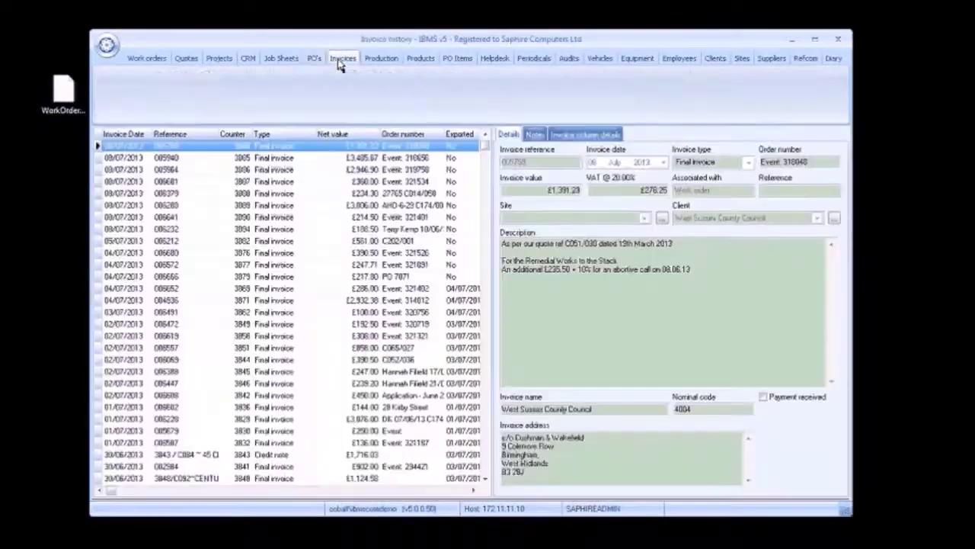
left_click(288, 62)
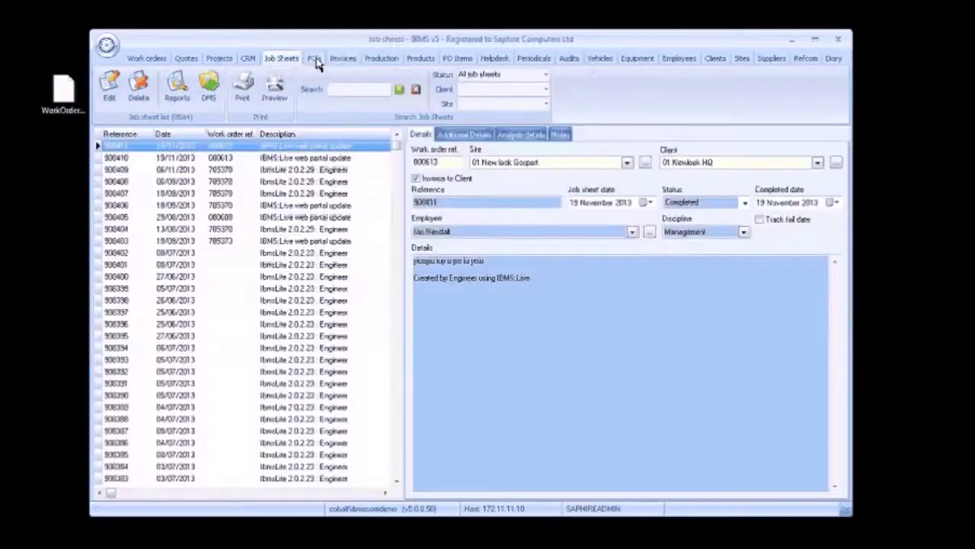
left_click(316, 61)
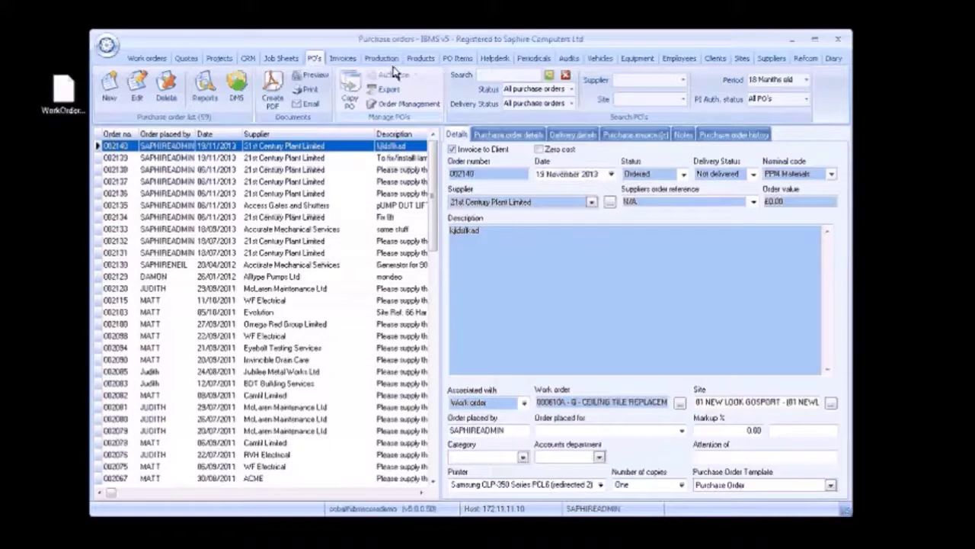
Review the instant message form and its sending methods for the selected purchase order without sending a message
left_click(108, 46)
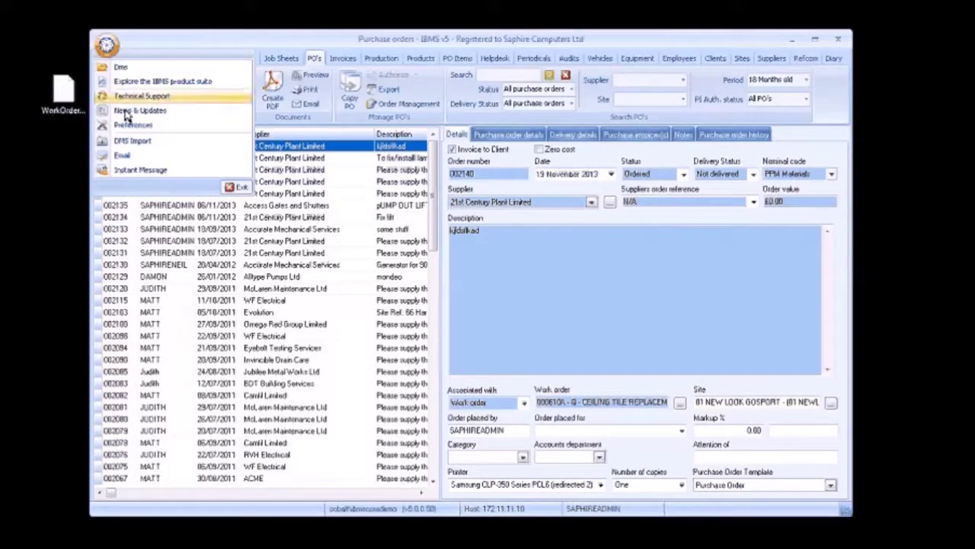
left_click(137, 169)
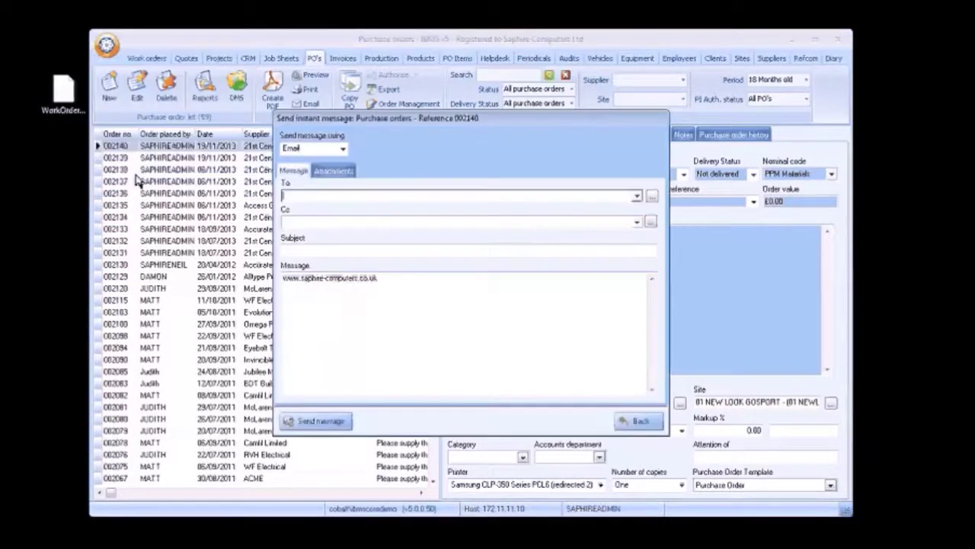
left_click(343, 150)
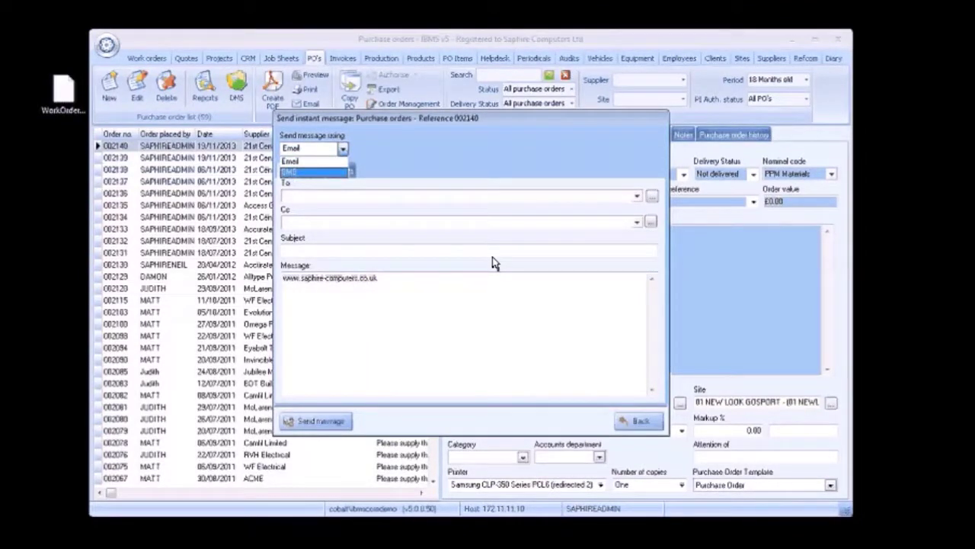
left_click(646, 423)
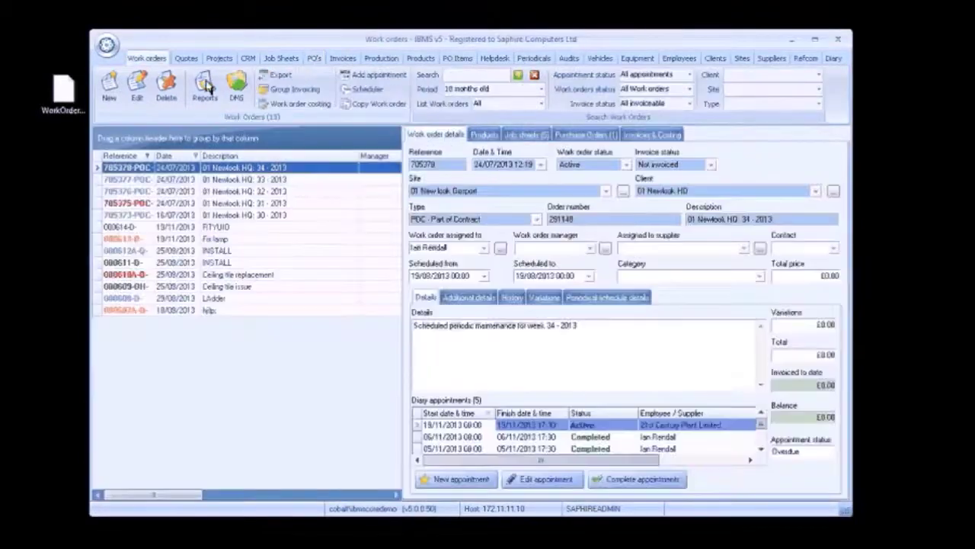
Review the reports available for work orders without producing one
left_click(205, 85)
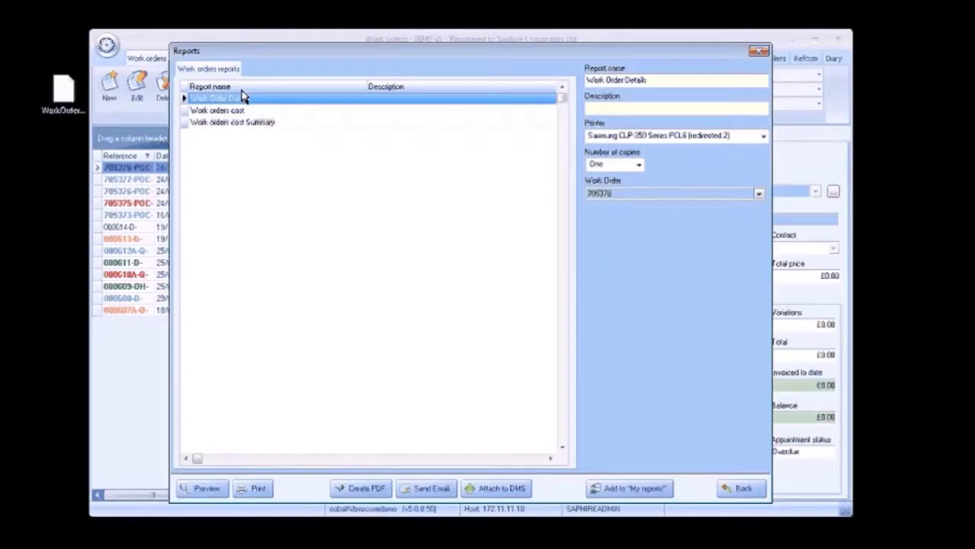
left_click(747, 490)
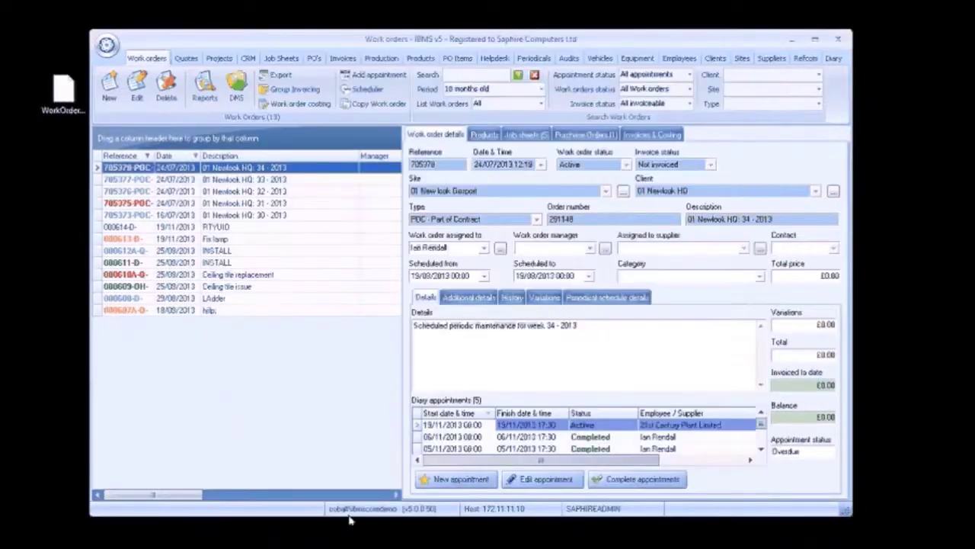
left_click(350, 545)
Review the test project's details, history, sites, estimates, plan, work orders, purchase orders, job sheets, invoices and costs
left_click(218, 59)
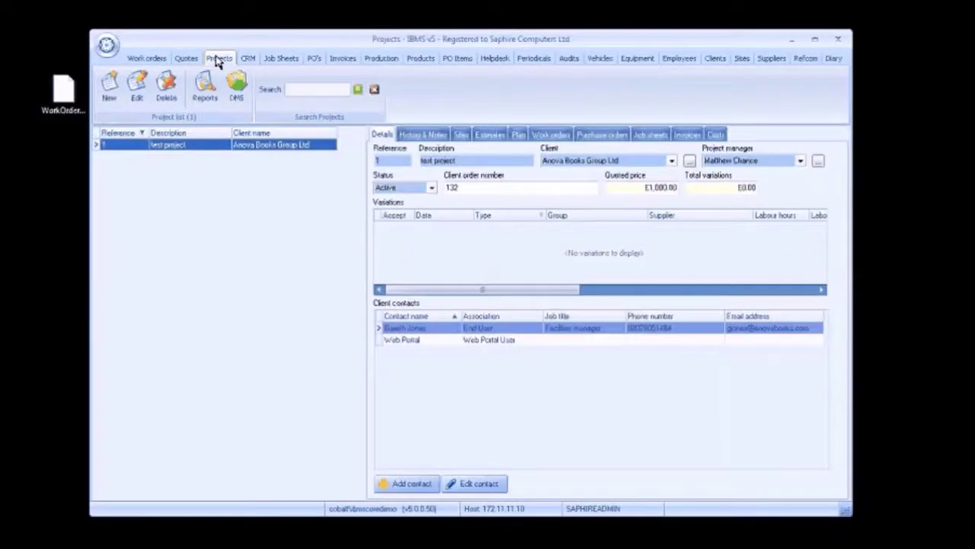
left_click(424, 135)
left_click(461, 137)
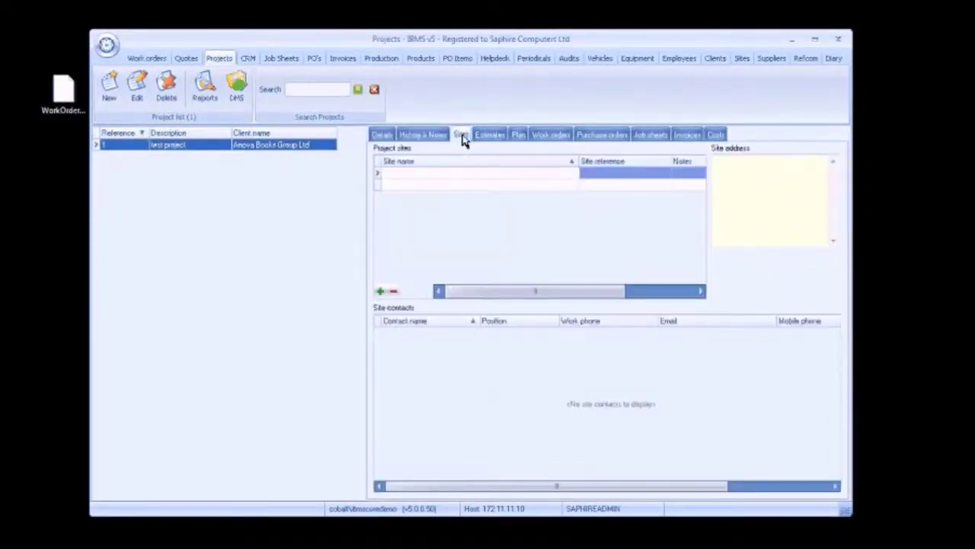
left_click(484, 138)
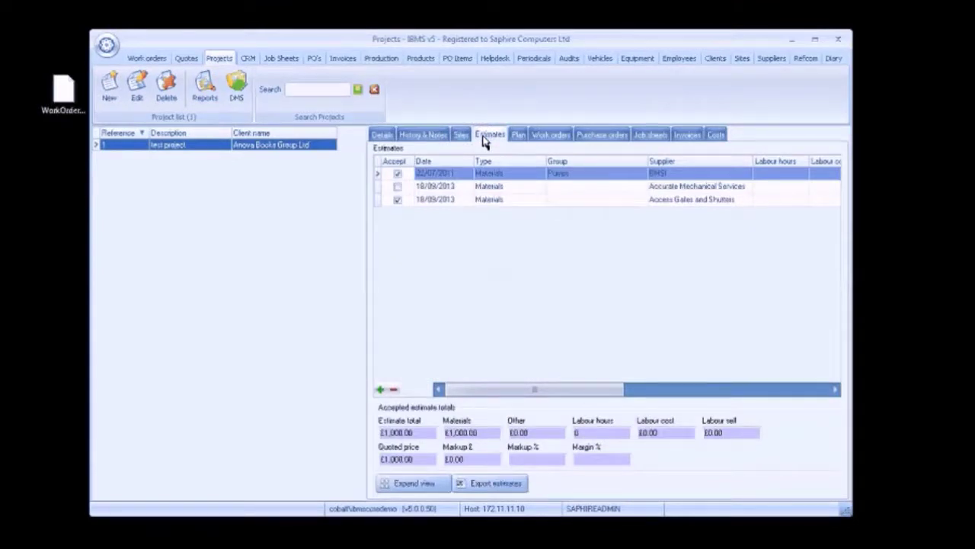
left_click(518, 137)
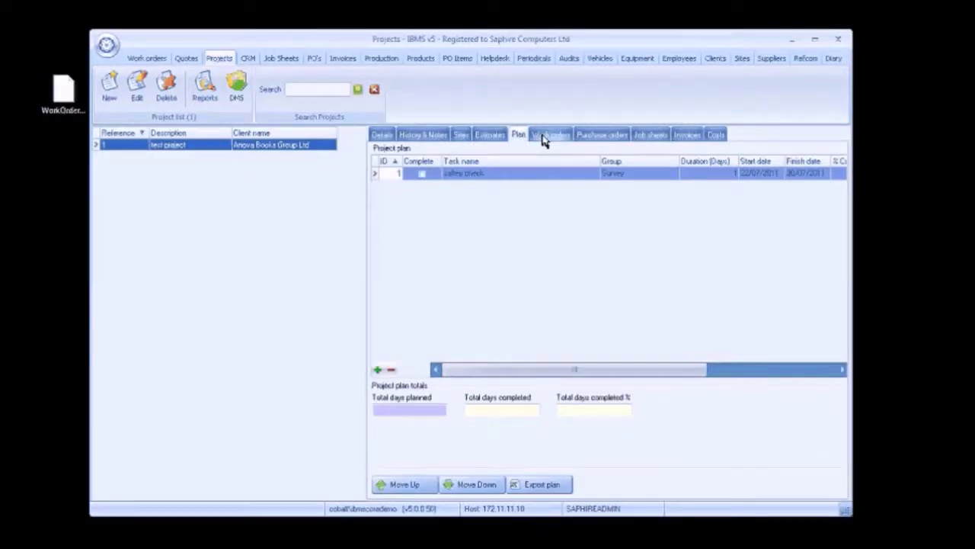
left_click(543, 142)
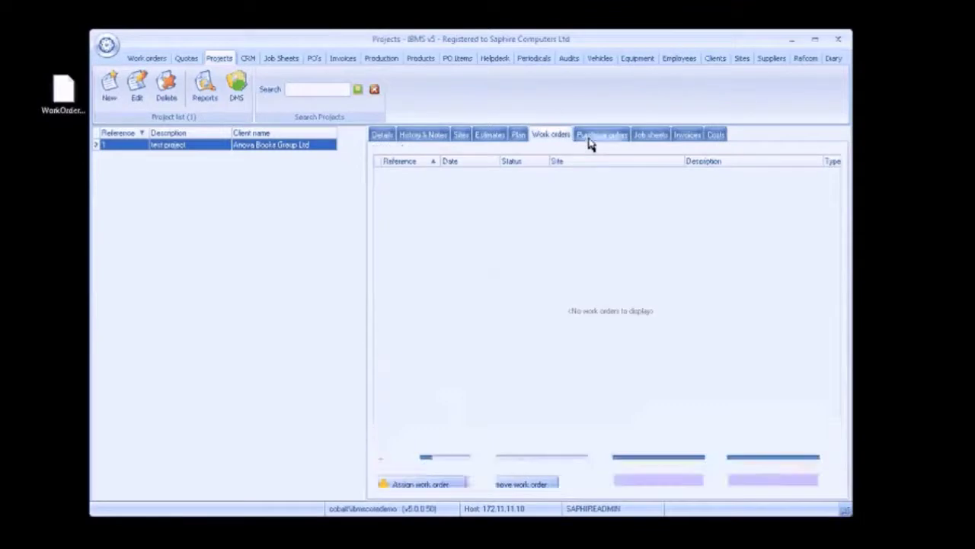
left_click(593, 139)
left_click(657, 139)
left_click(688, 137)
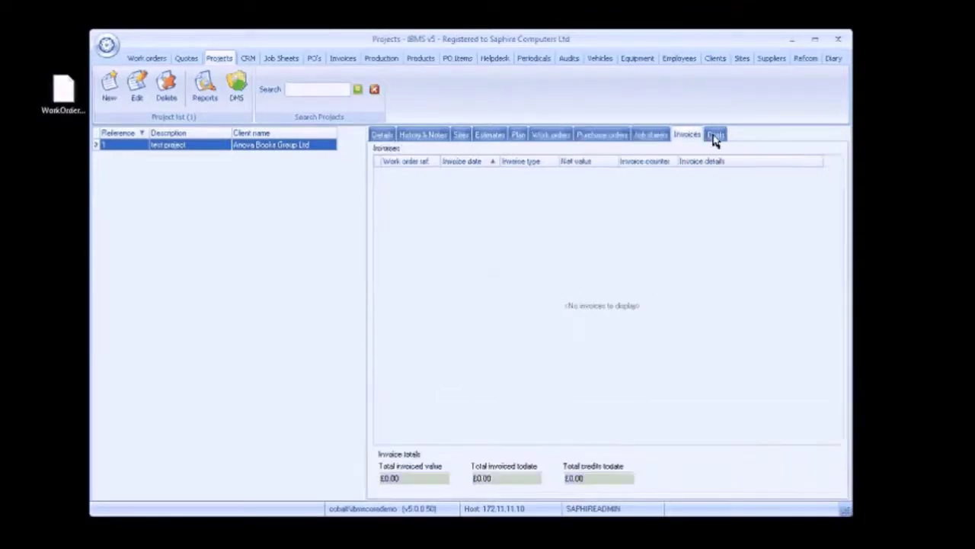
left_click(715, 137)
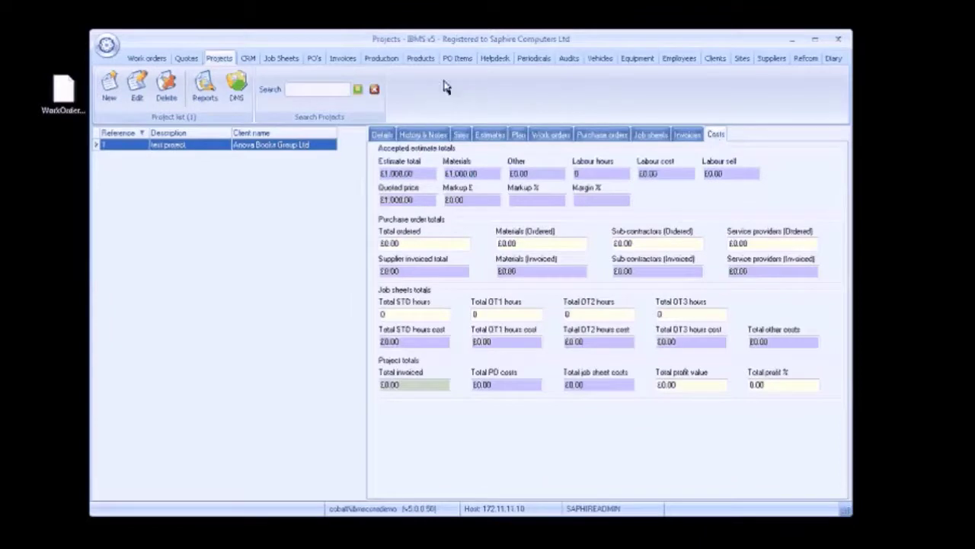
Review the 100 Litre Bund purchase order item's details, stock transaction history, history and notes, and electrical specification
left_click(455, 61)
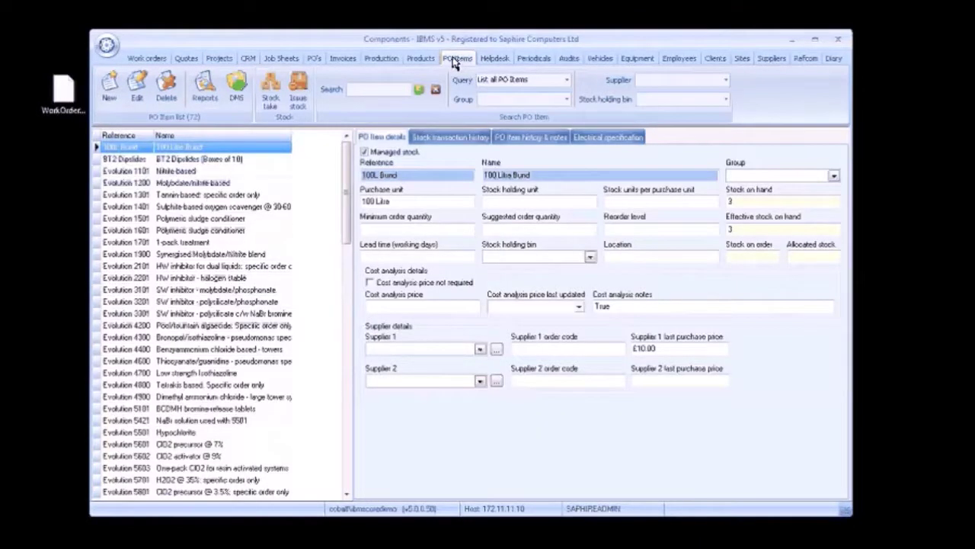
left_click(450, 136)
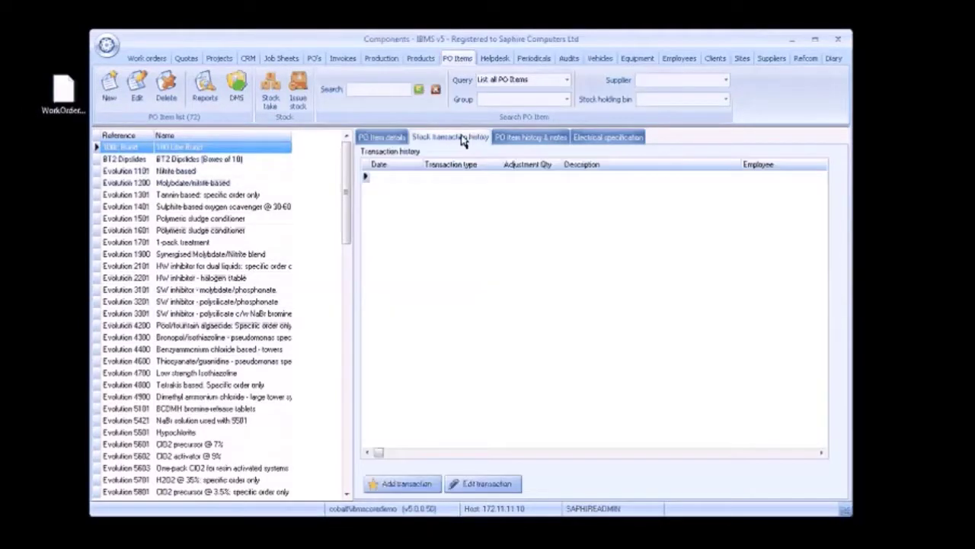
left_click(531, 138)
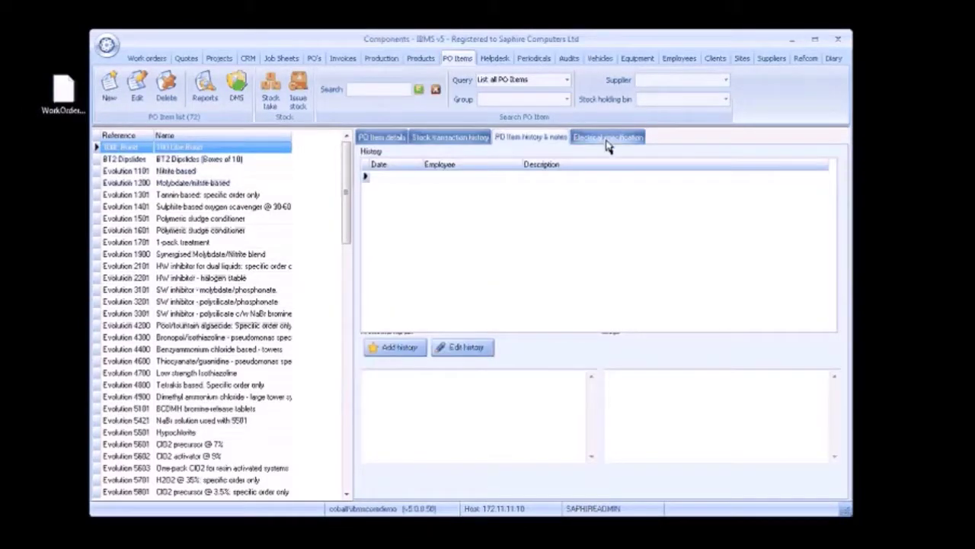
left_click(608, 138)
Review the web portal helpdesk incident's details, actions, history and notes, work orders, quotes, periodical contracts and all active actions
left_click(495, 60)
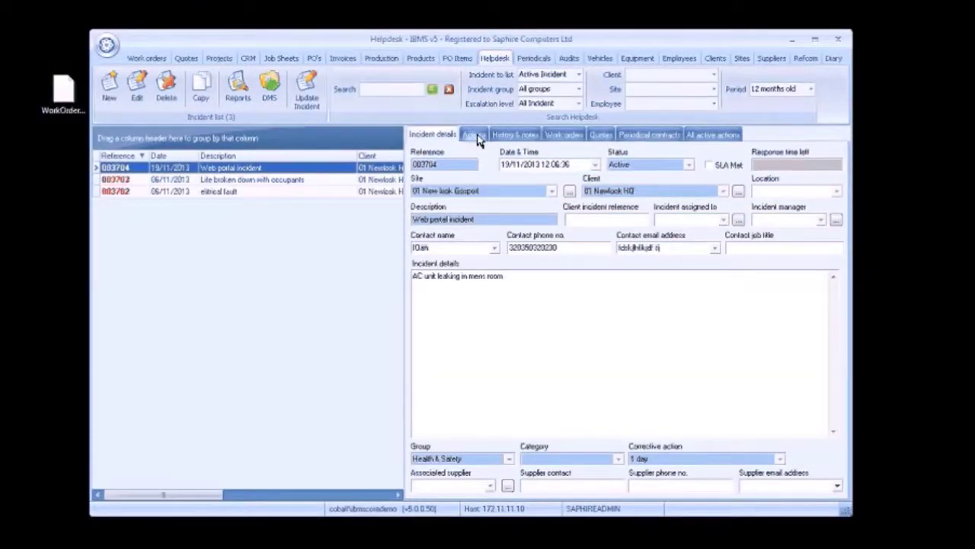
left_click(476, 137)
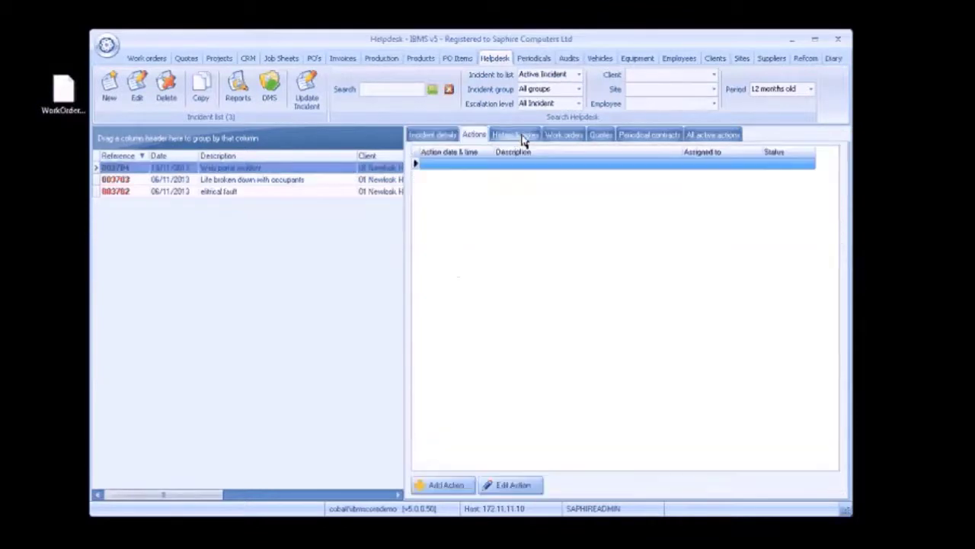
left_click(515, 135)
left_click(571, 137)
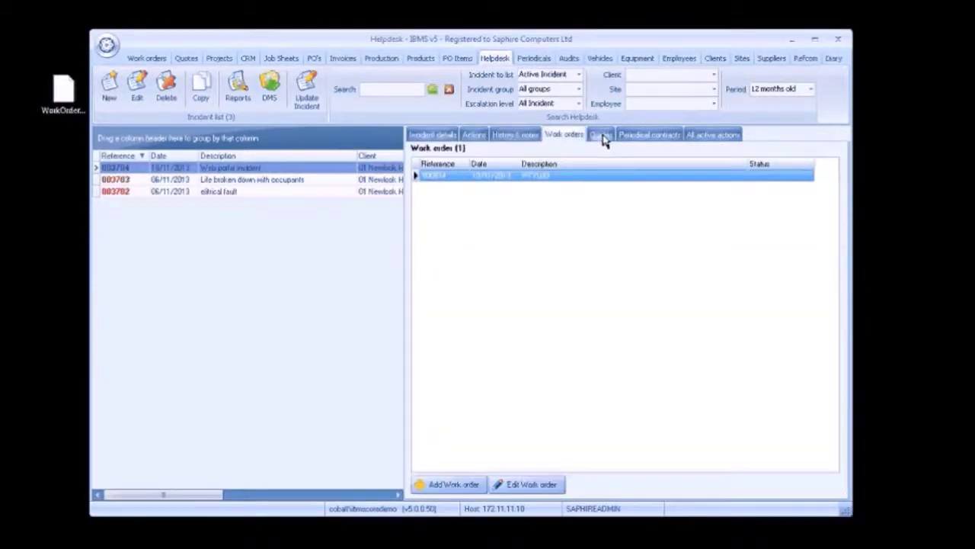
left_click(601, 136)
left_click(657, 137)
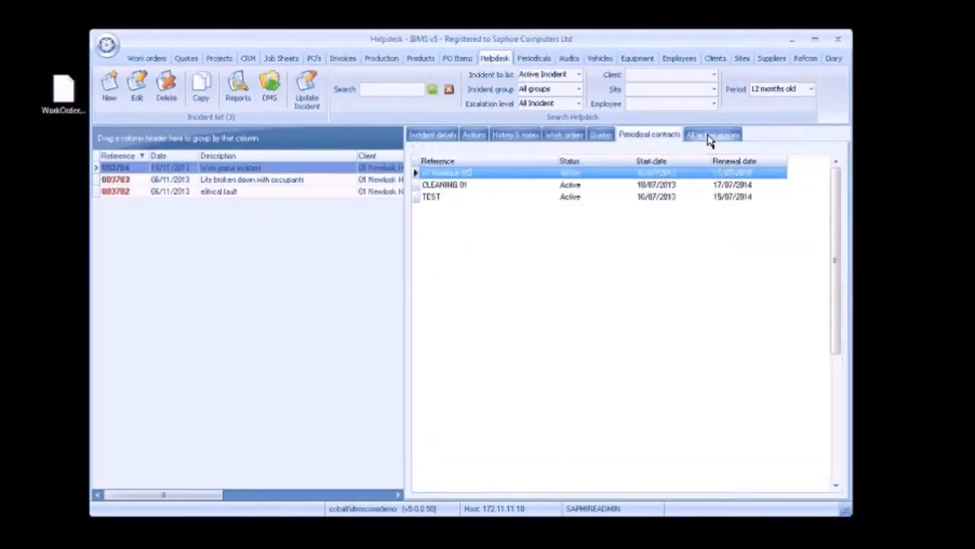
left_click(708, 137)
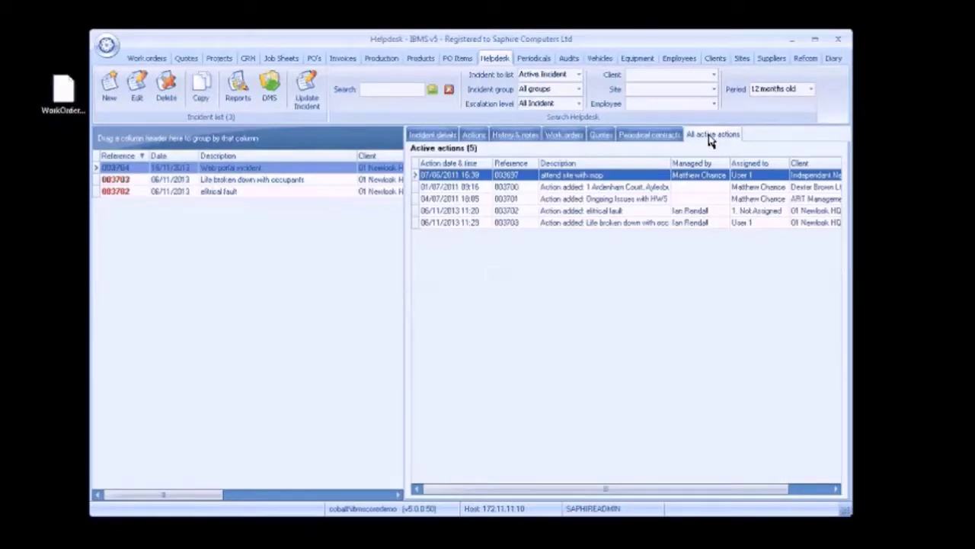
Review the Nissan van's vehicle details, financial and contract details, history and its type filter options, additional notes, and fuel log
left_click(597, 60)
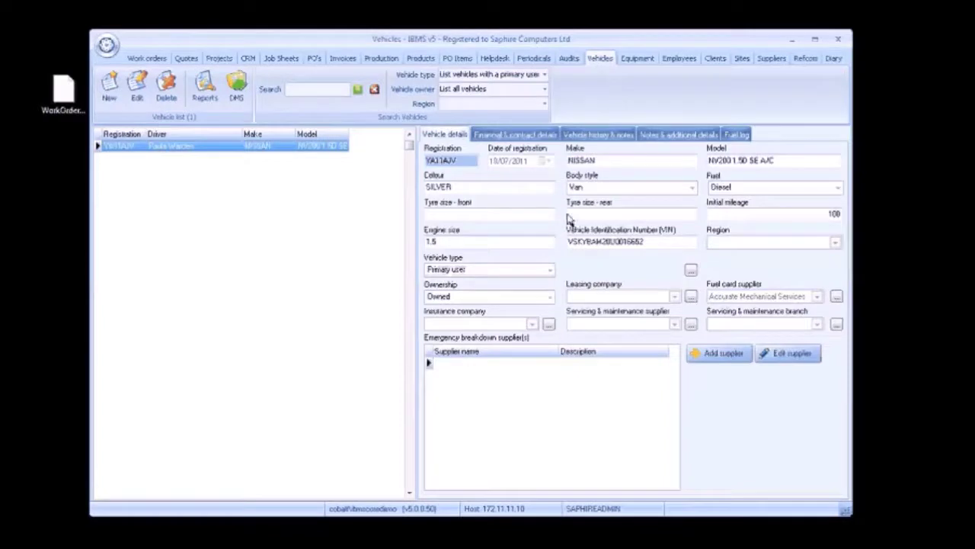
left_click(548, 135)
left_click(596, 138)
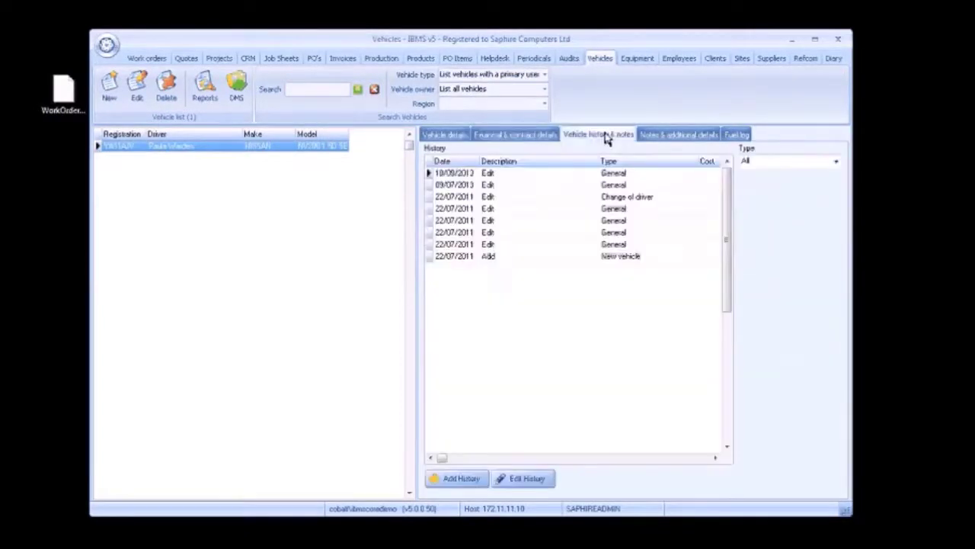
left_click(777, 162)
mouse_move(833, 183)
left_mouse_down()
mouse_move(842, 250)
mouse_move(836, 187)
left_mouse_up()
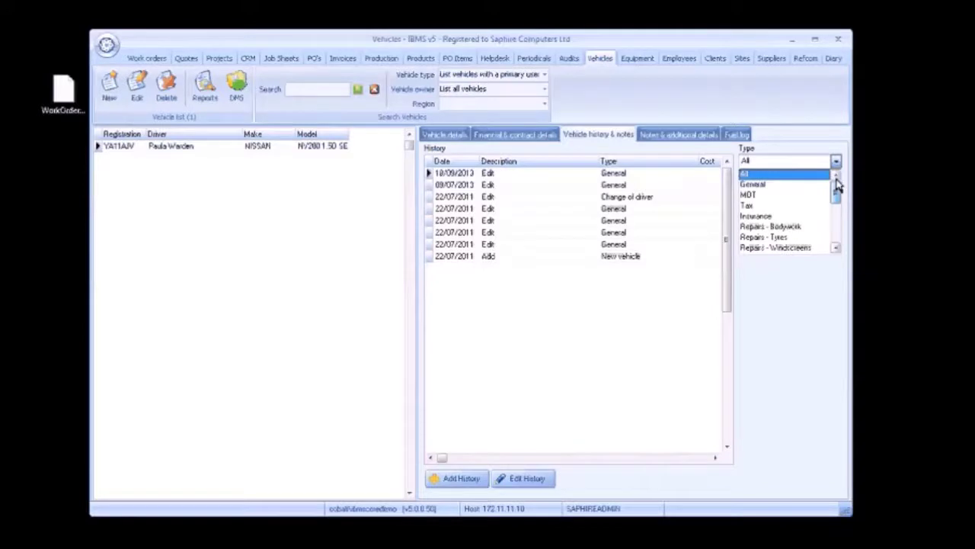
left_click(697, 146)
left_click(700, 138)
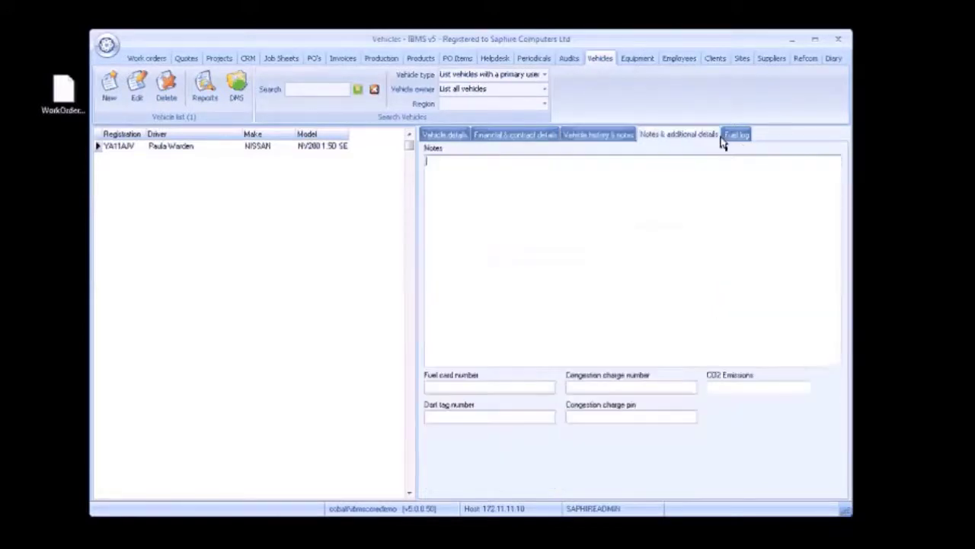
left_click(738, 136)
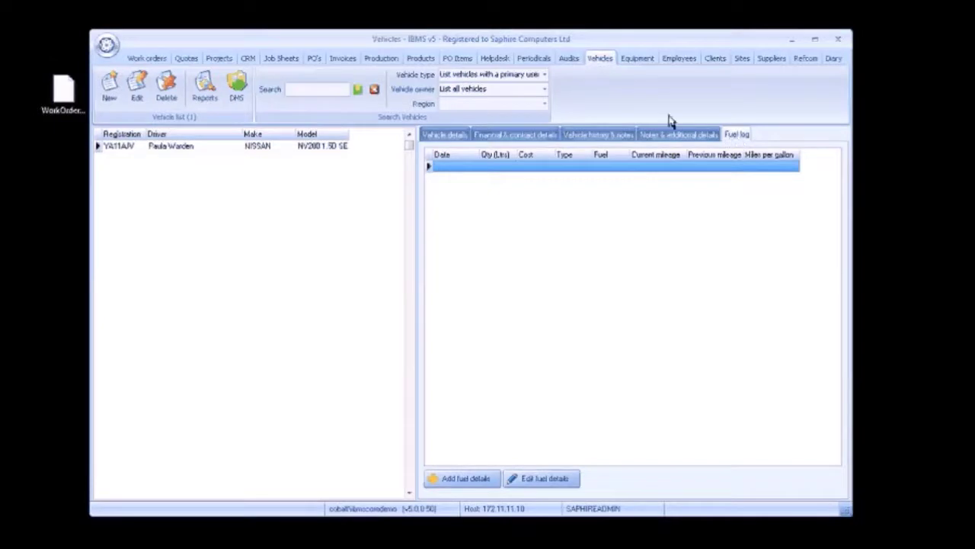
Review the insulation/continuity tester's equipment details, calibration tests and history
left_click(626, 61)
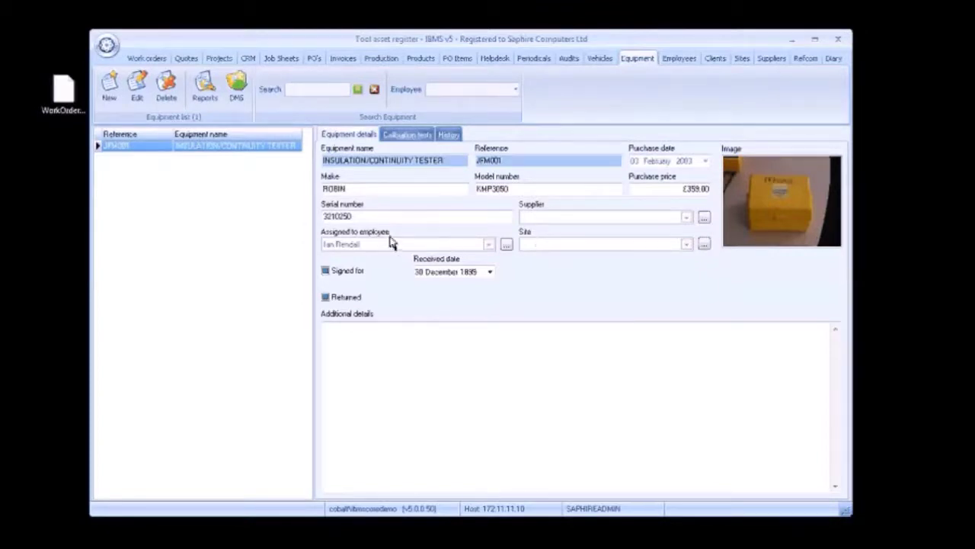
left_click(419, 140)
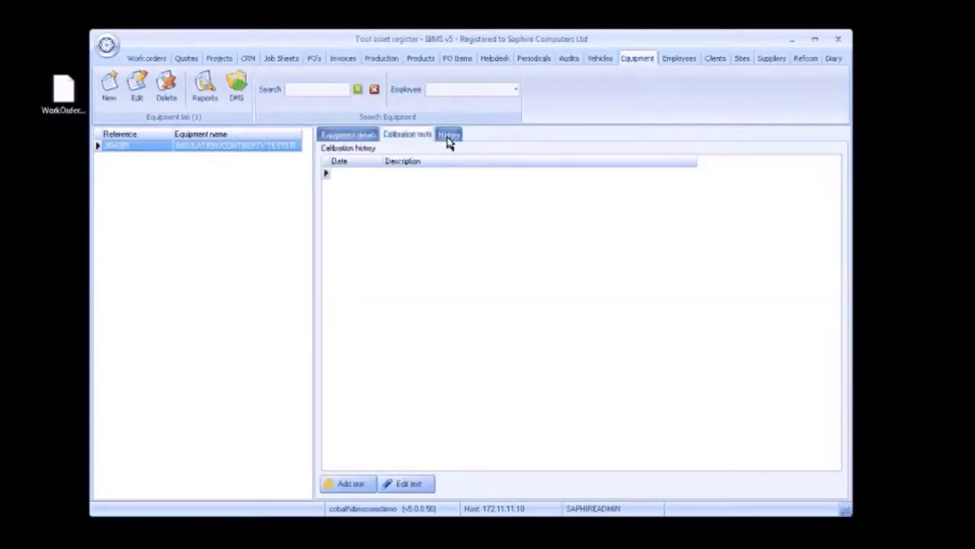
left_click(448, 135)
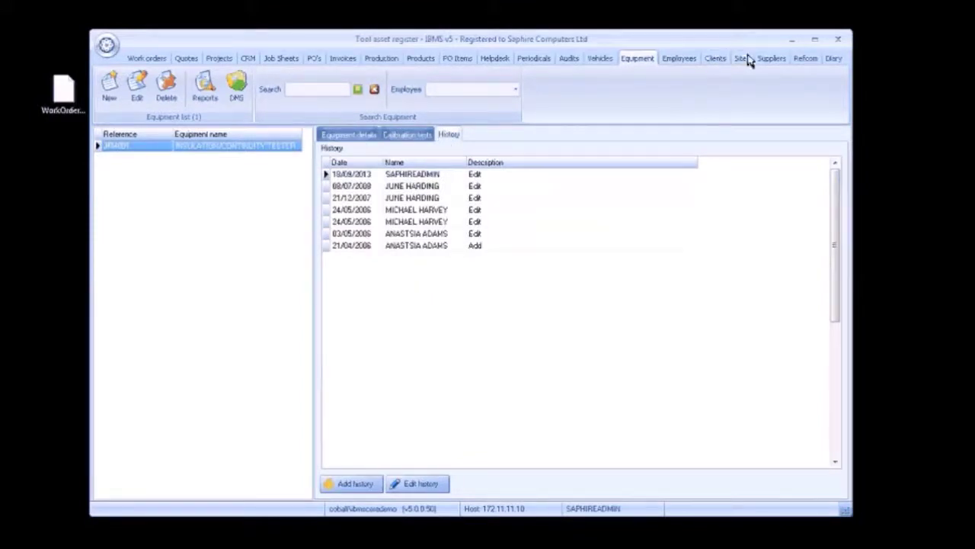
View the Refcom refrigerant cylinder records and the diary's day view
left_click(808, 61)
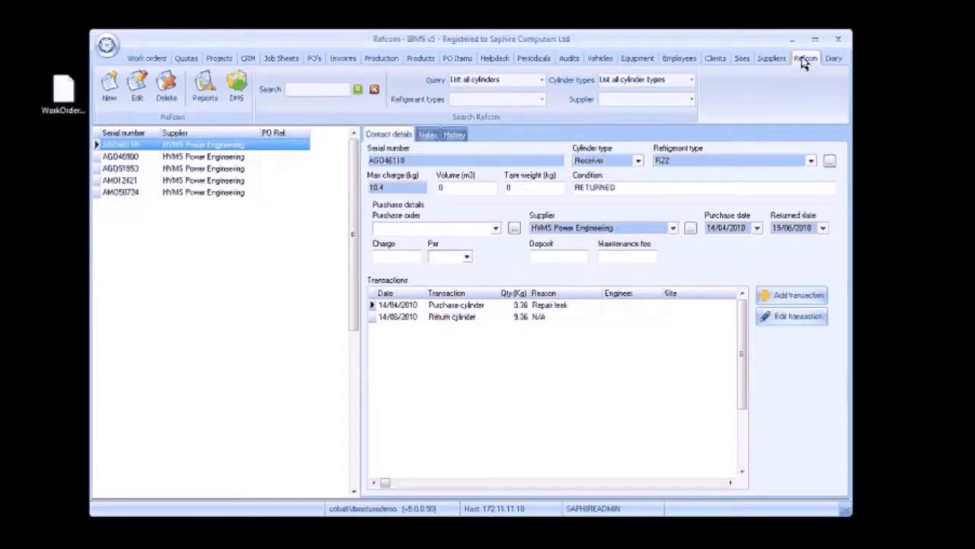
left_click(831, 61)
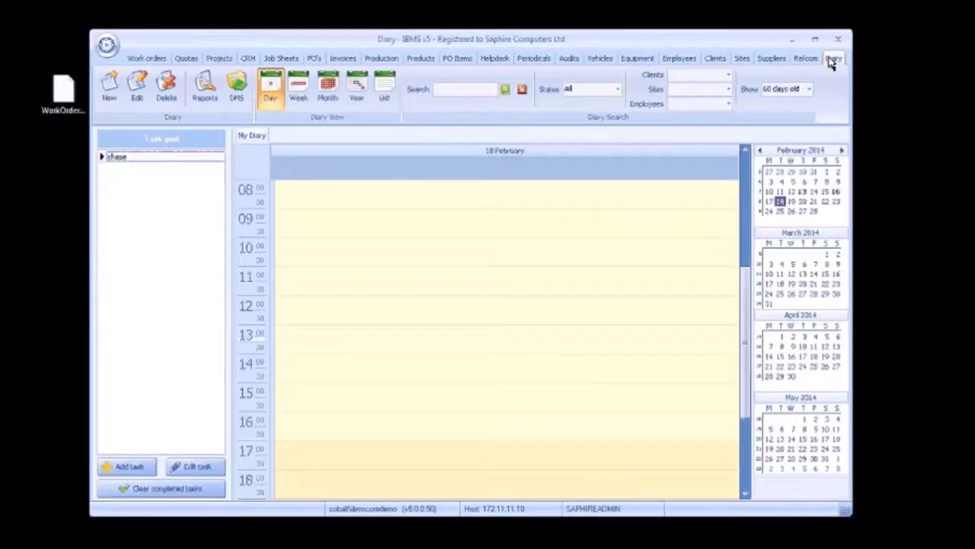